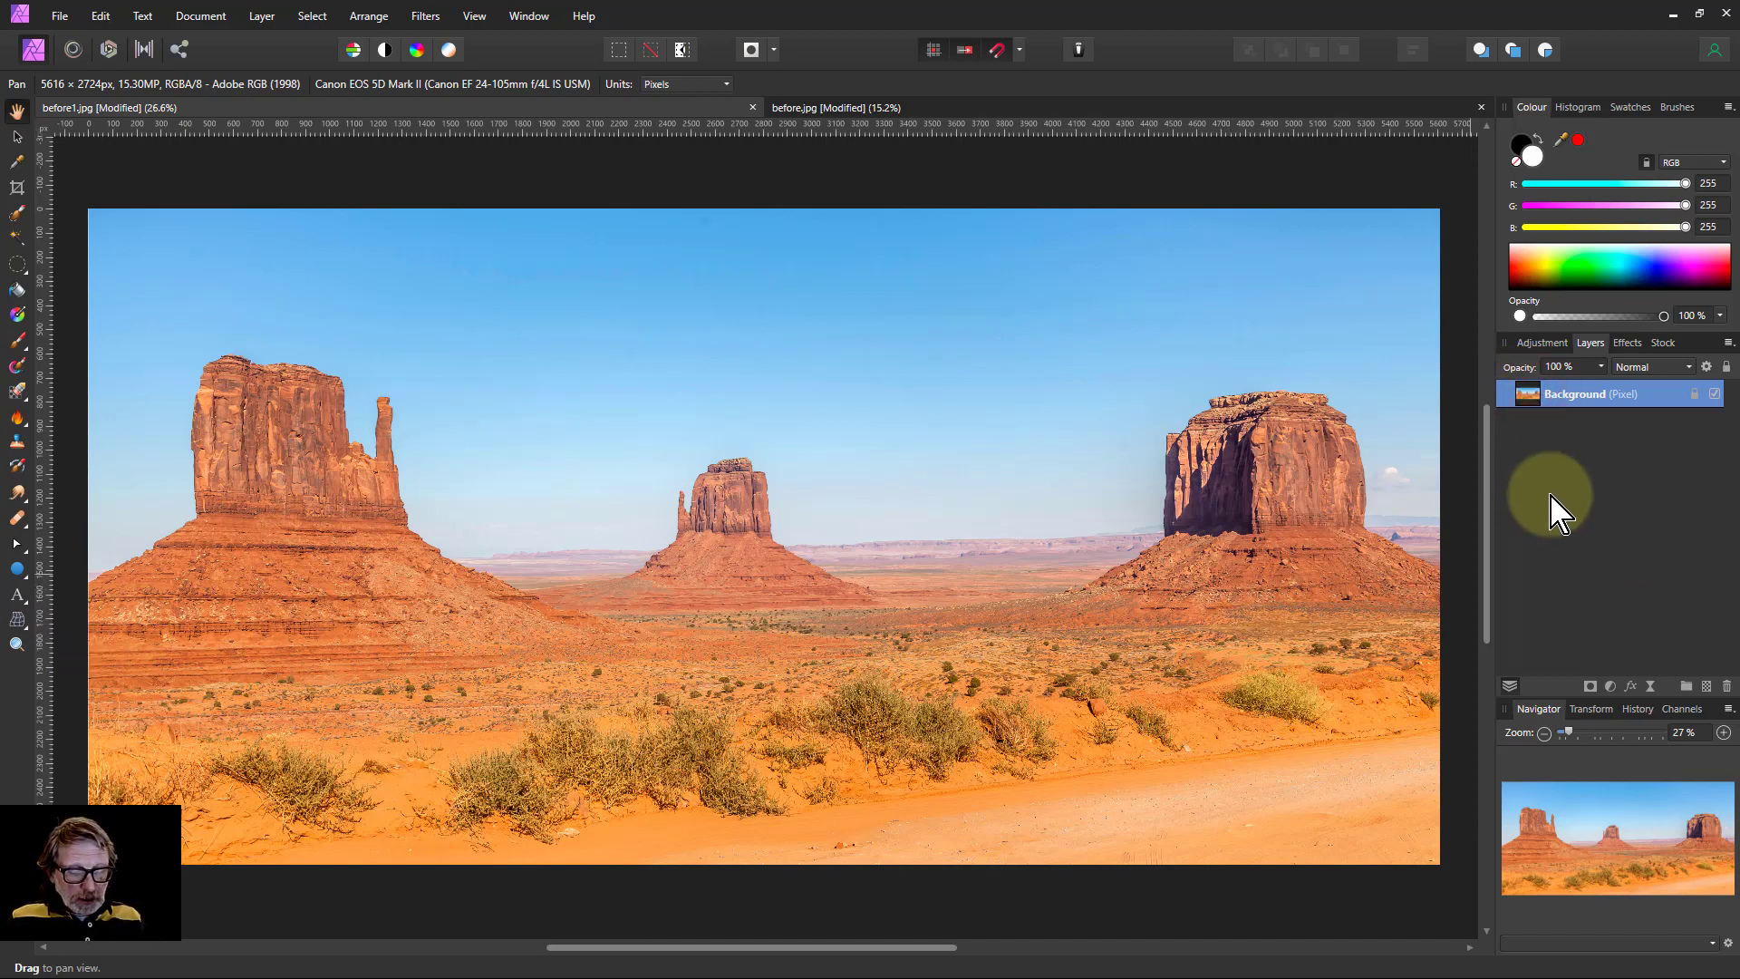
- Duplicate the Background layer twice with Ctrl+J and rename the top copy 'Wide angle'
key(ctrl+j)
key(ctrl+j)
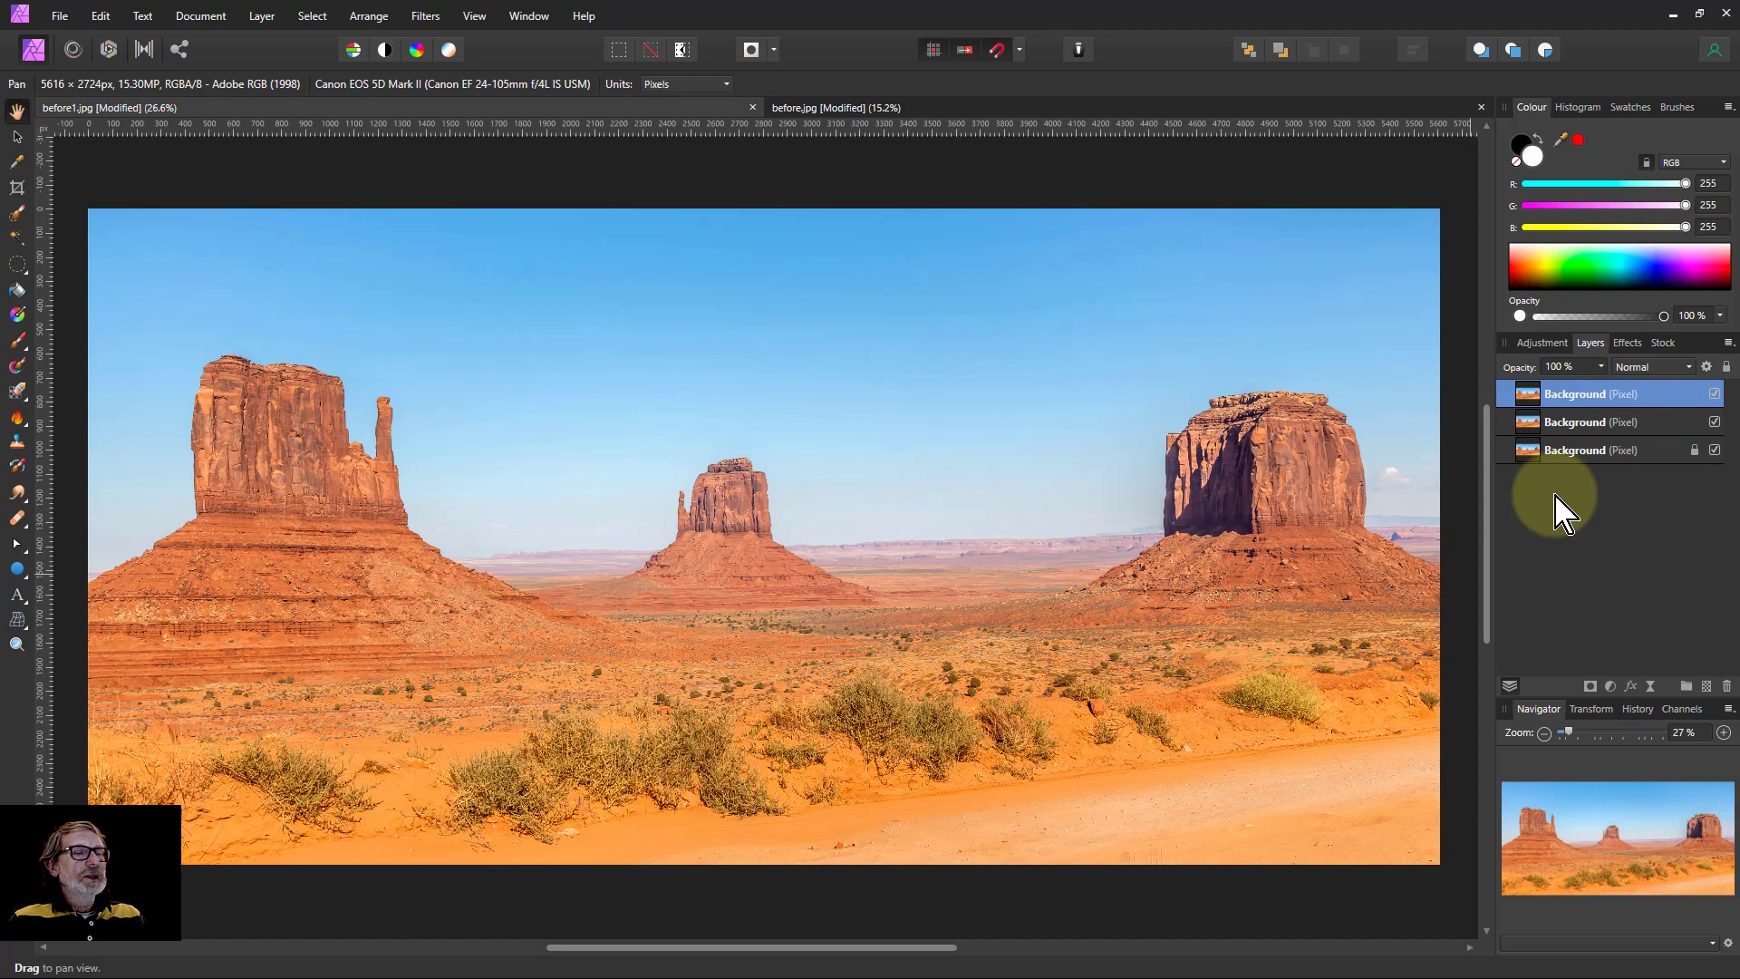
double_click(1577, 395)
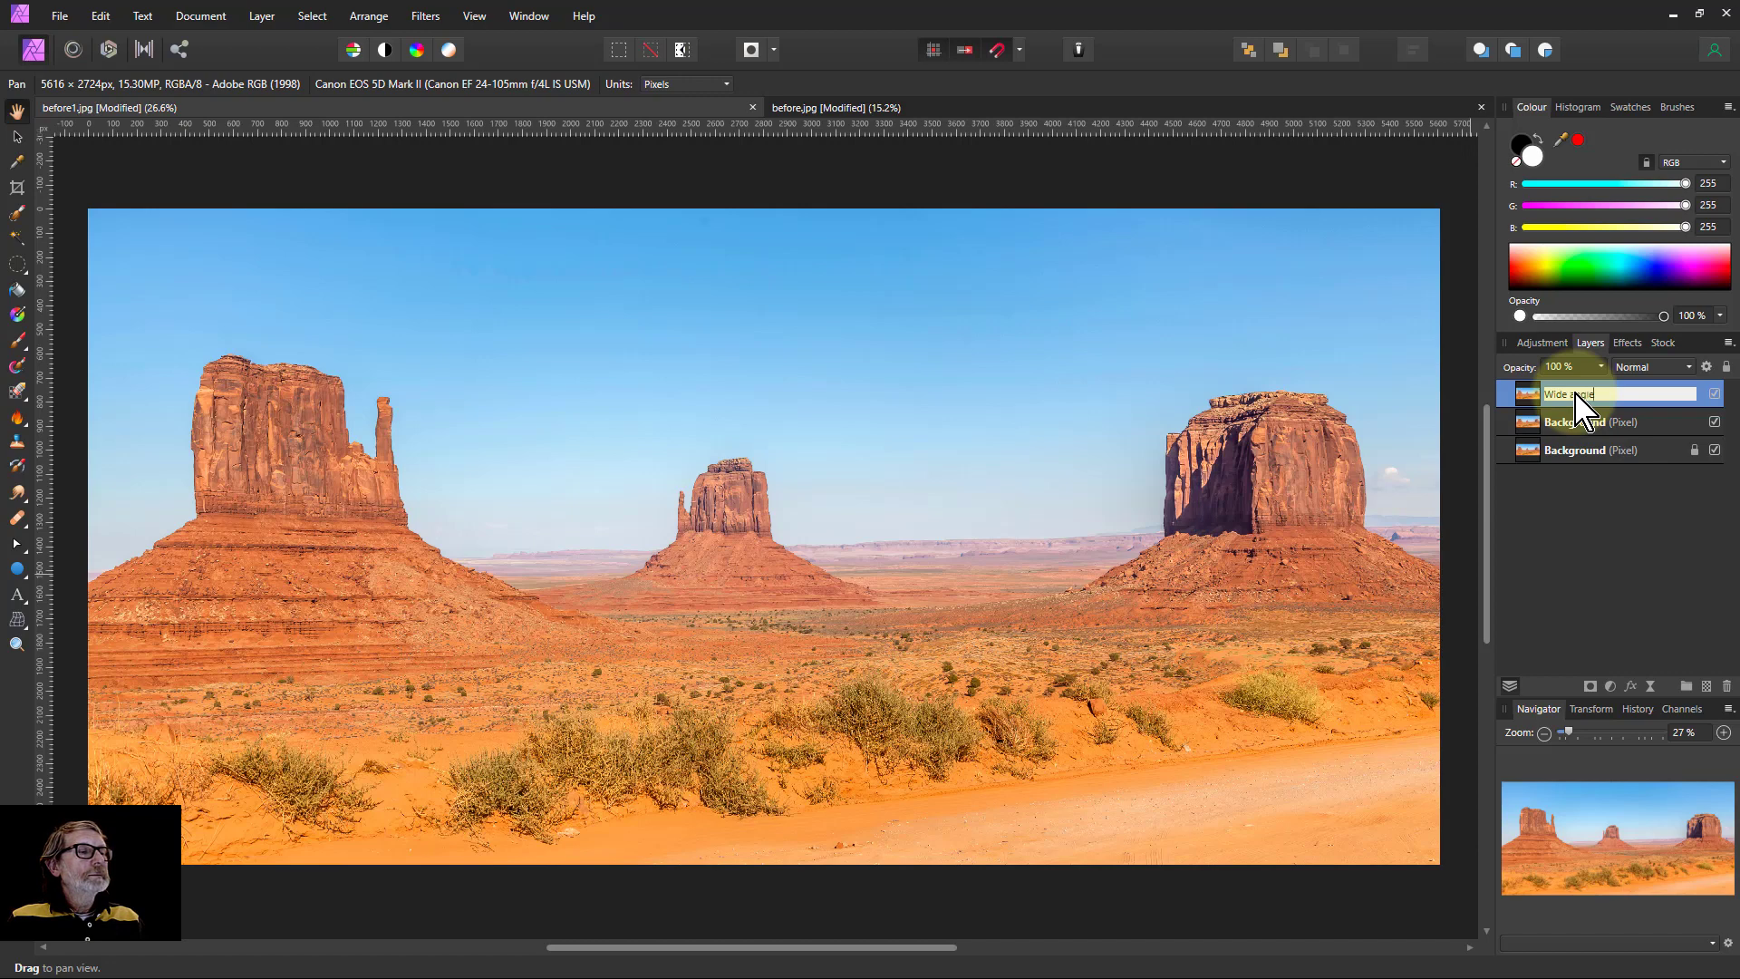
key(Return)
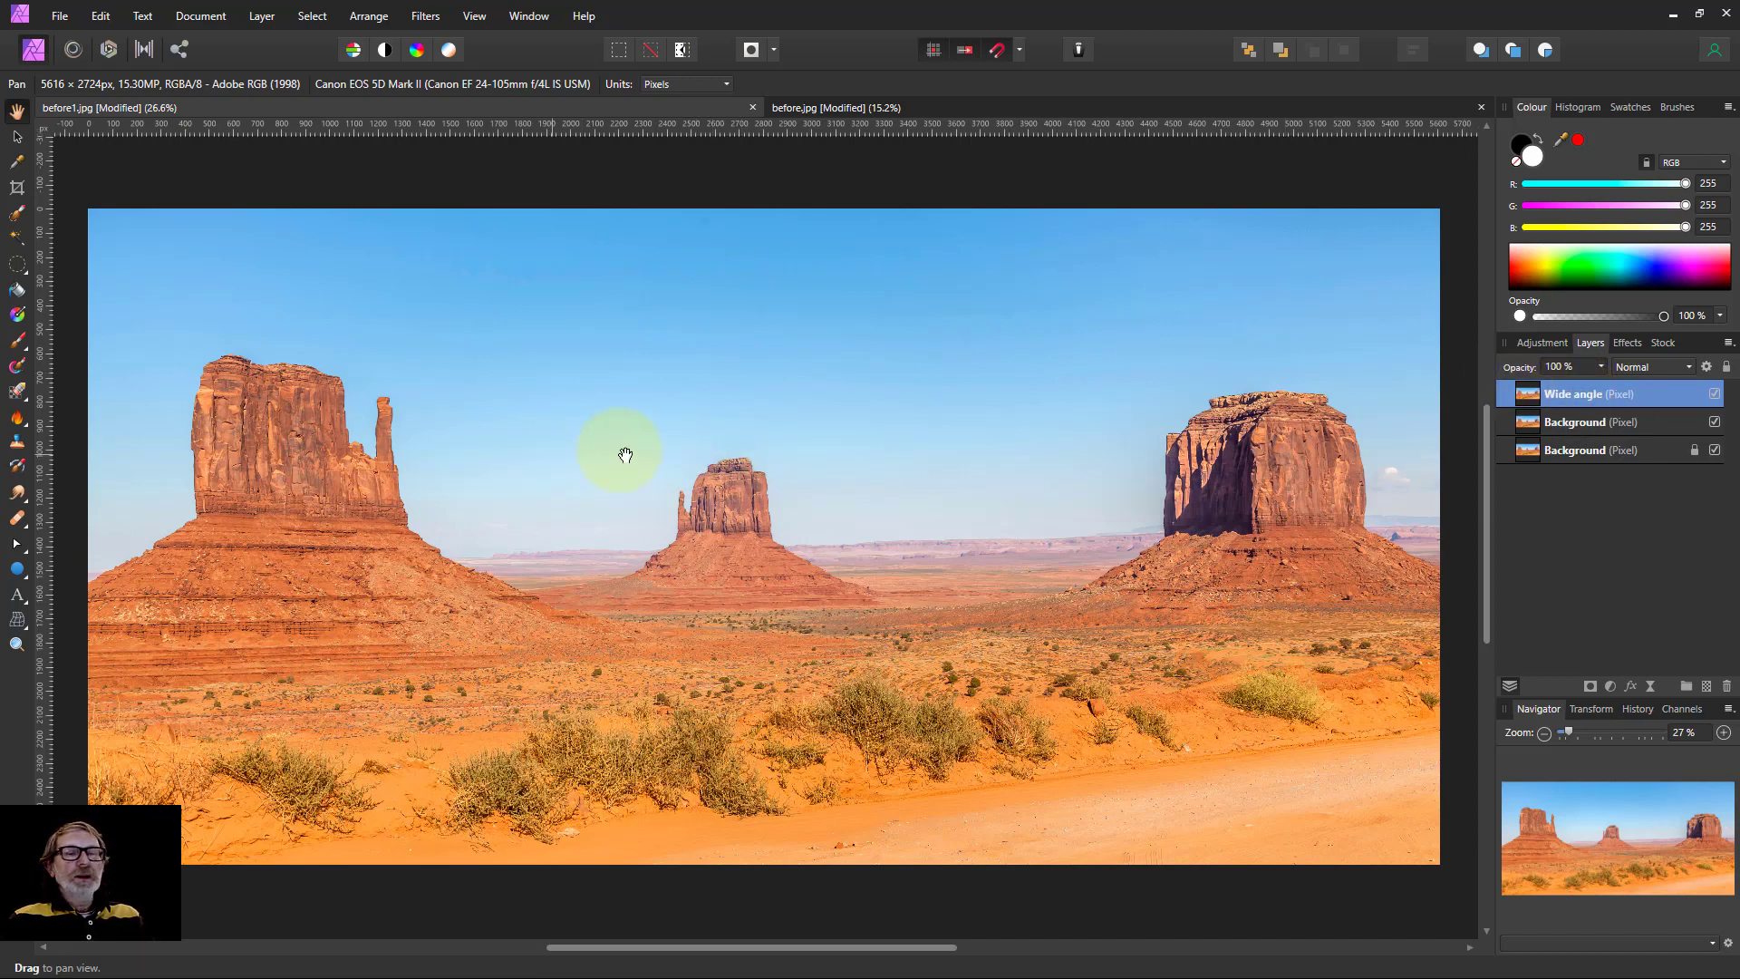
- Add Mesh Warp nodes in the sky and foreground to form a three-by-three grid, test-dragging one
click(17, 619)
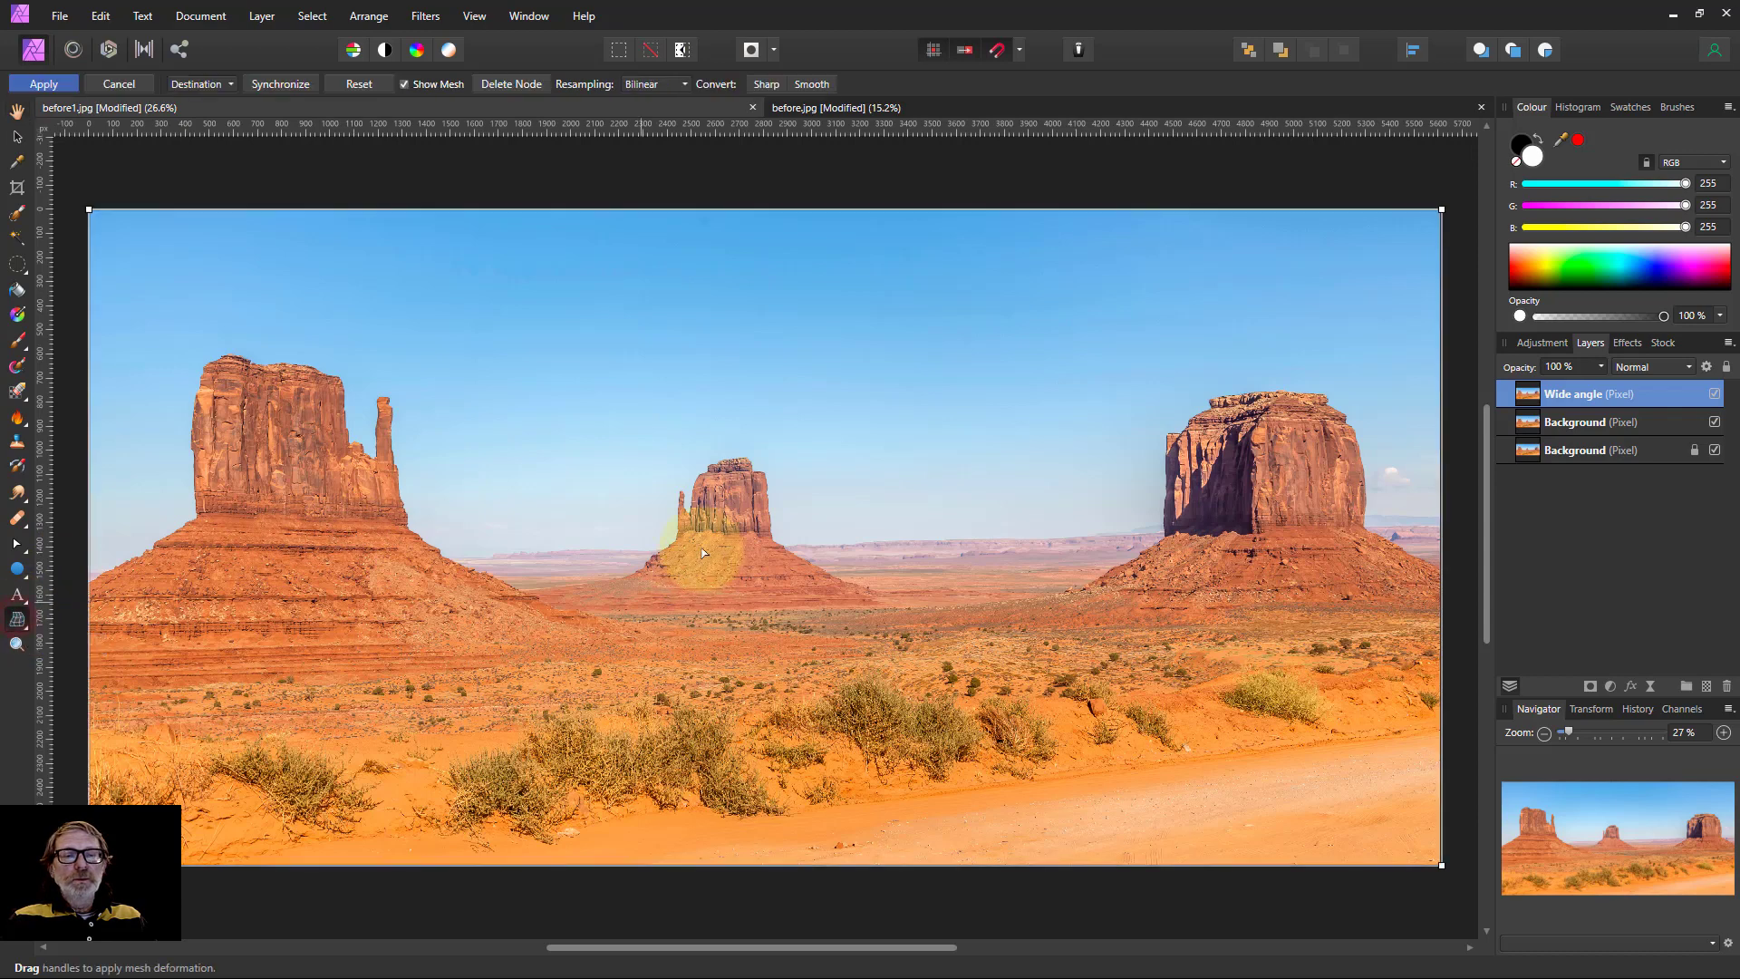
click(606, 433)
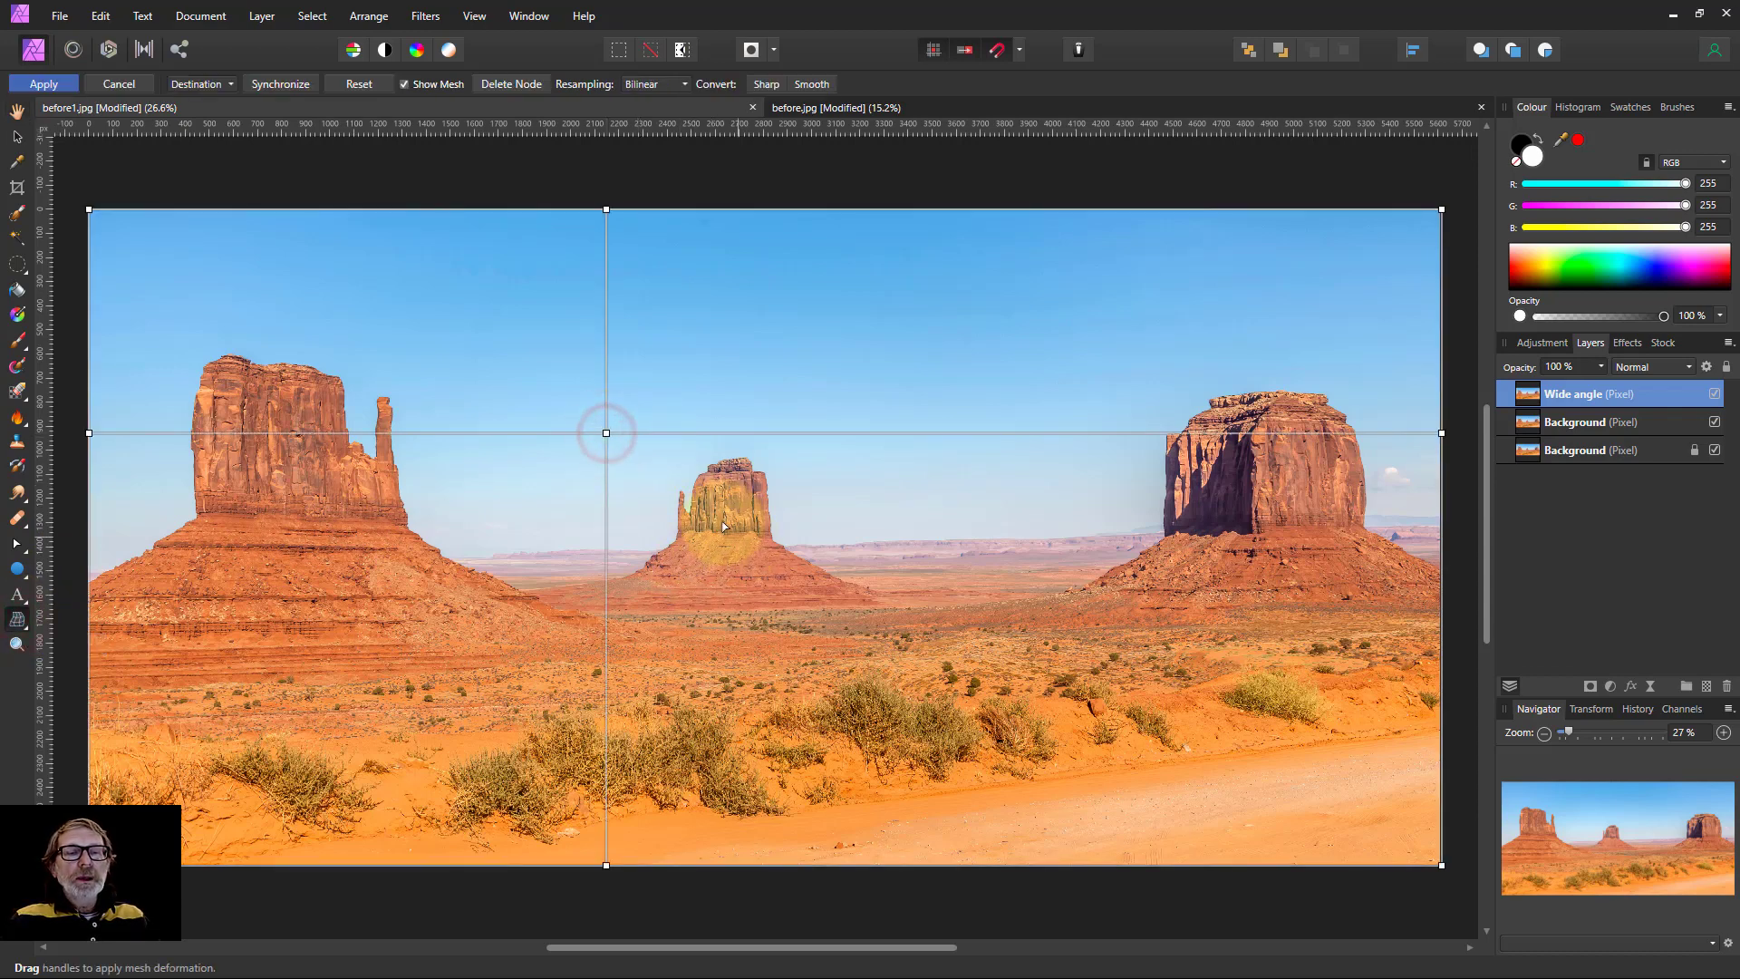
click(887, 616)
drag(606, 433, 632, 469)
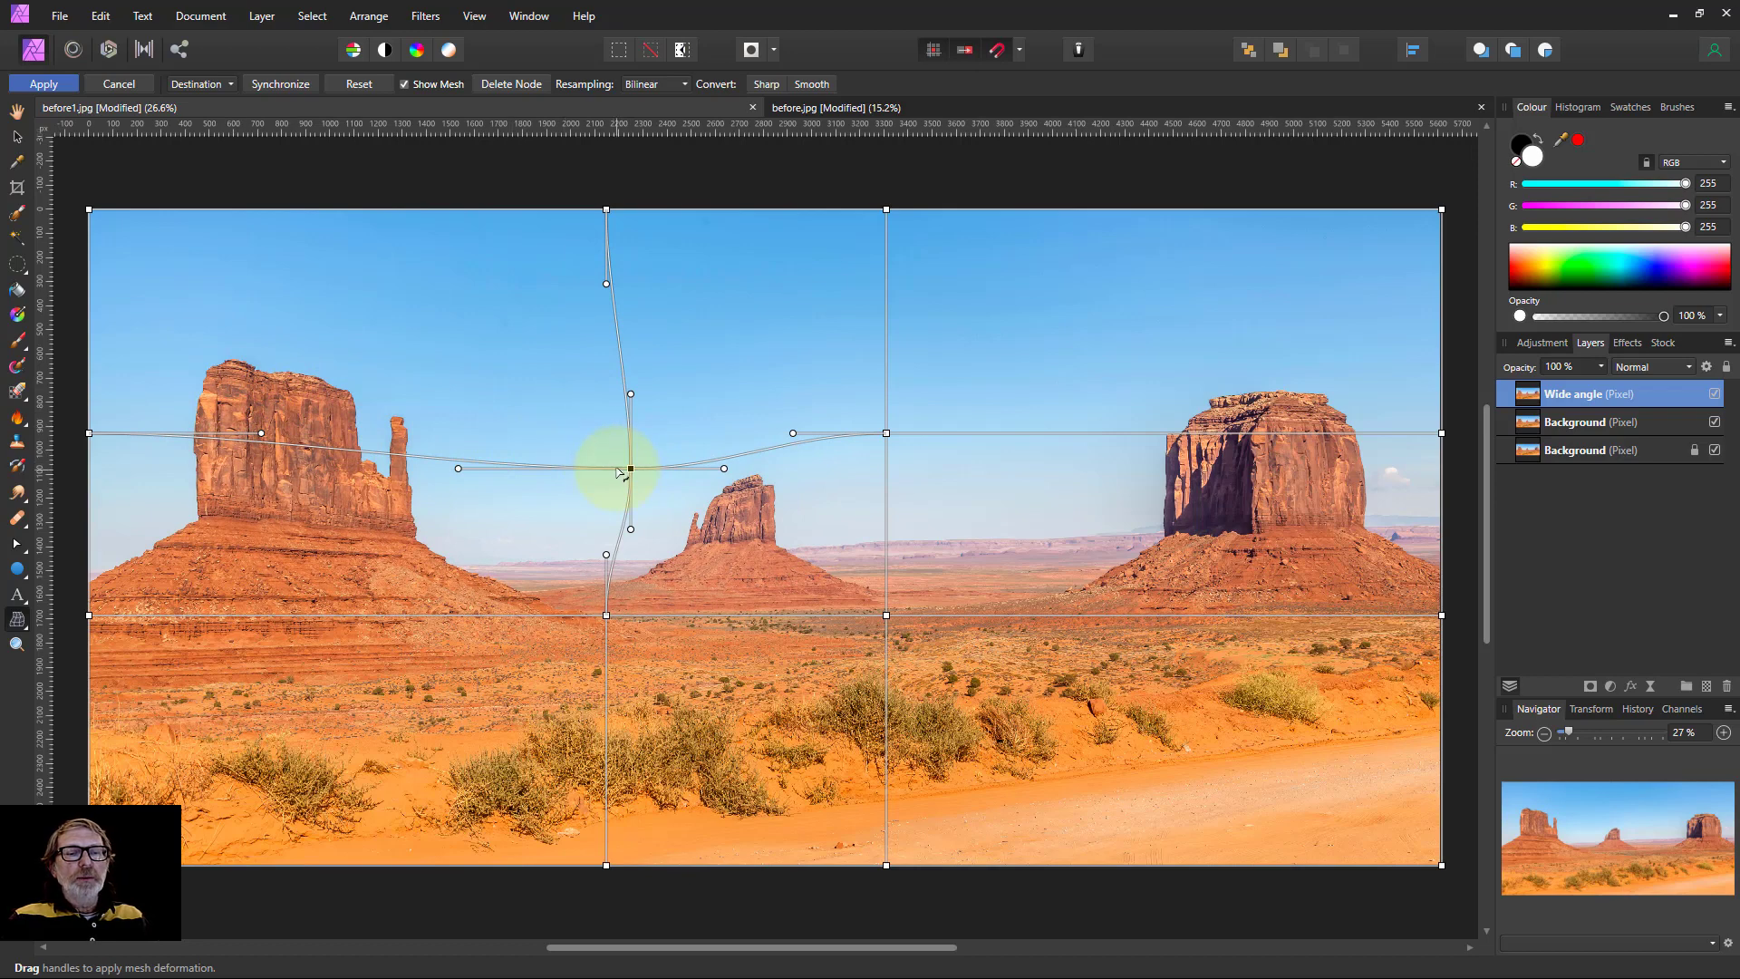
drag(631, 470, 603, 438)
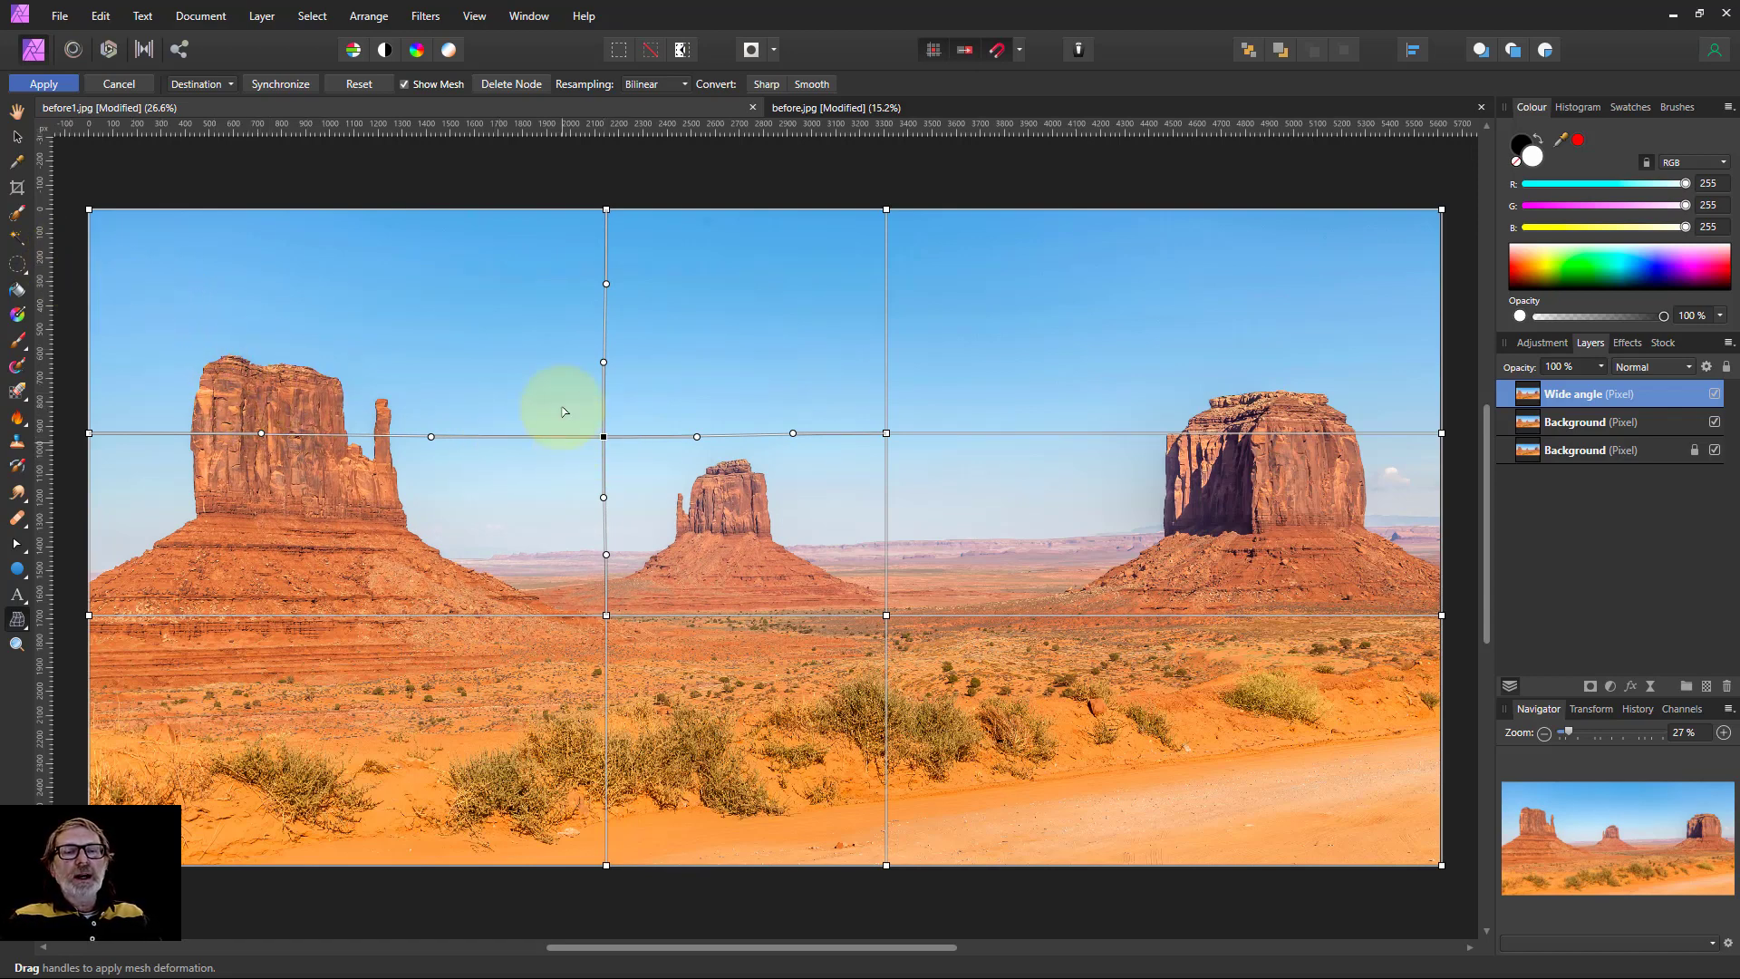
- Add two more mesh lines and pull the upper corners around the central butte inward, undoing a loop
double_click(543, 380)
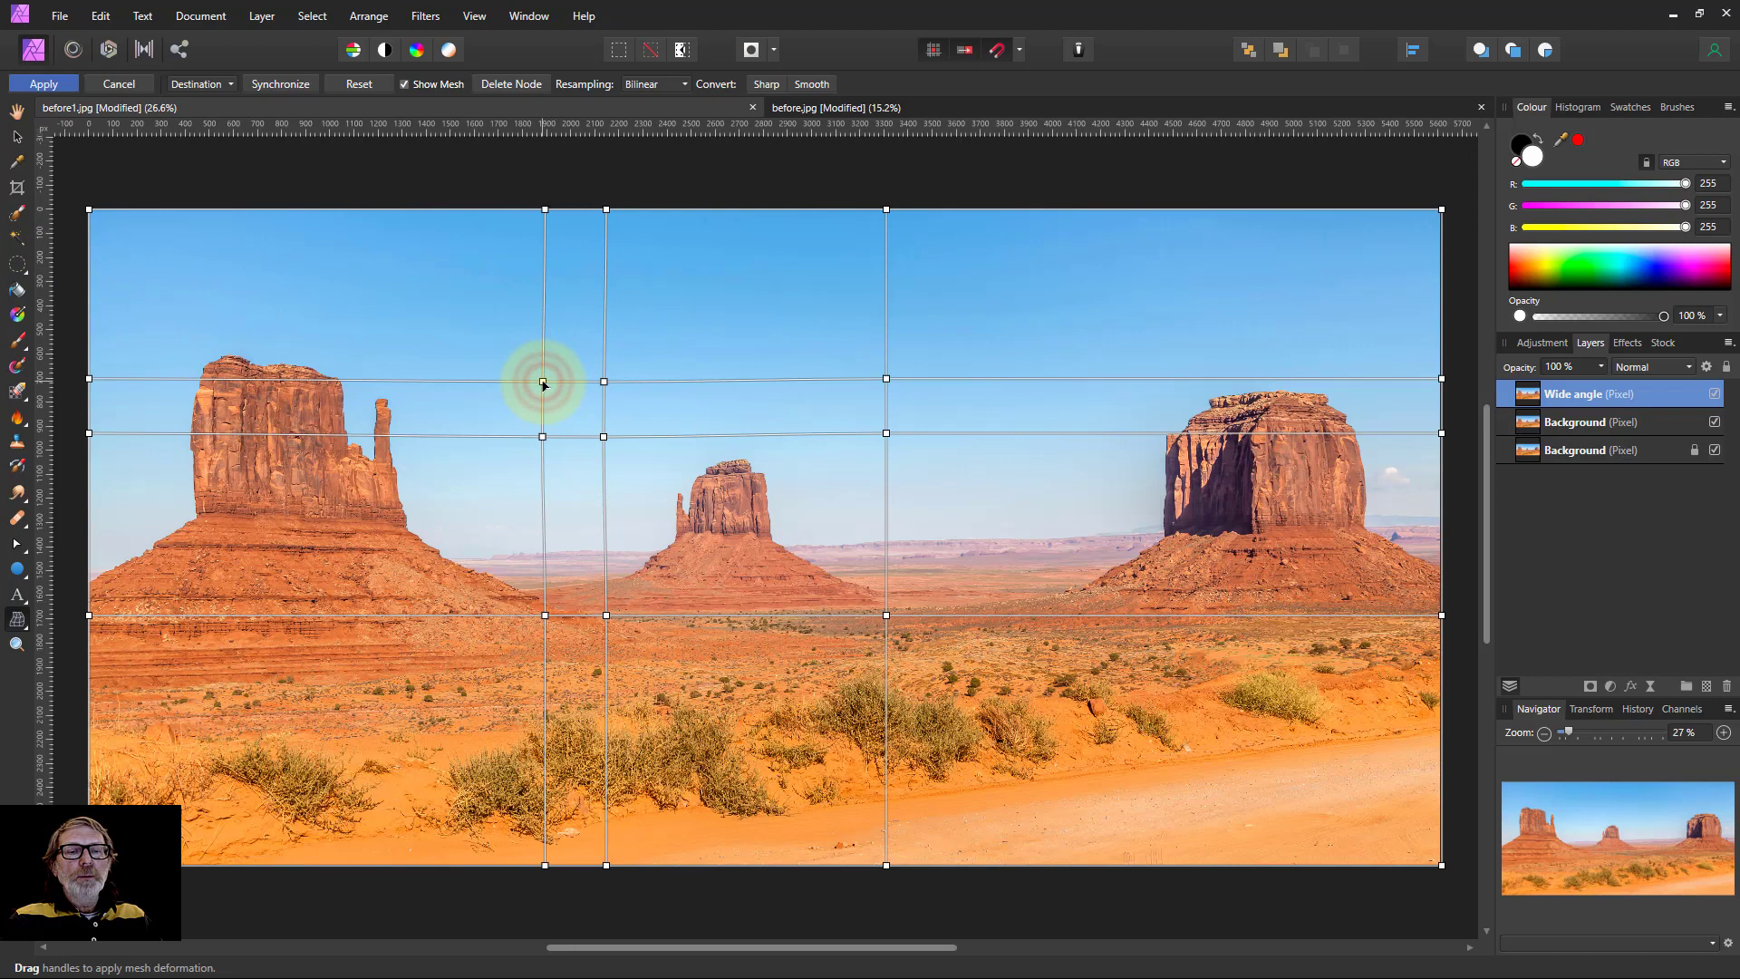
double_click(952, 667)
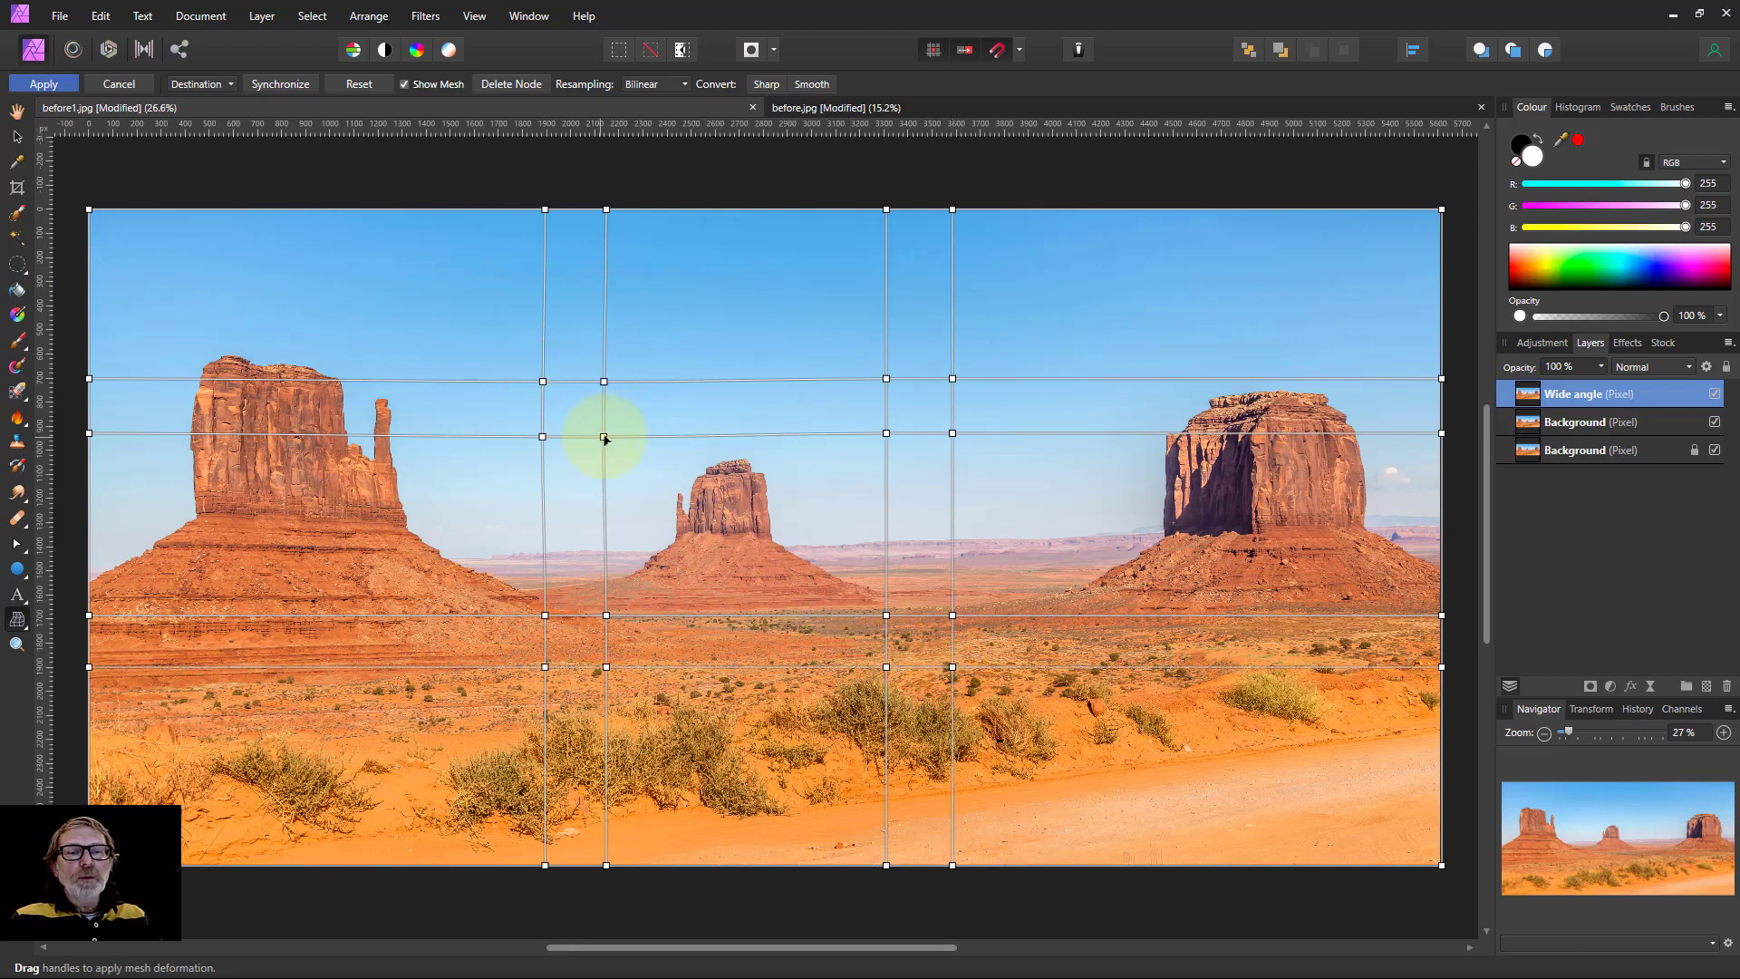
drag(604, 437, 636, 467)
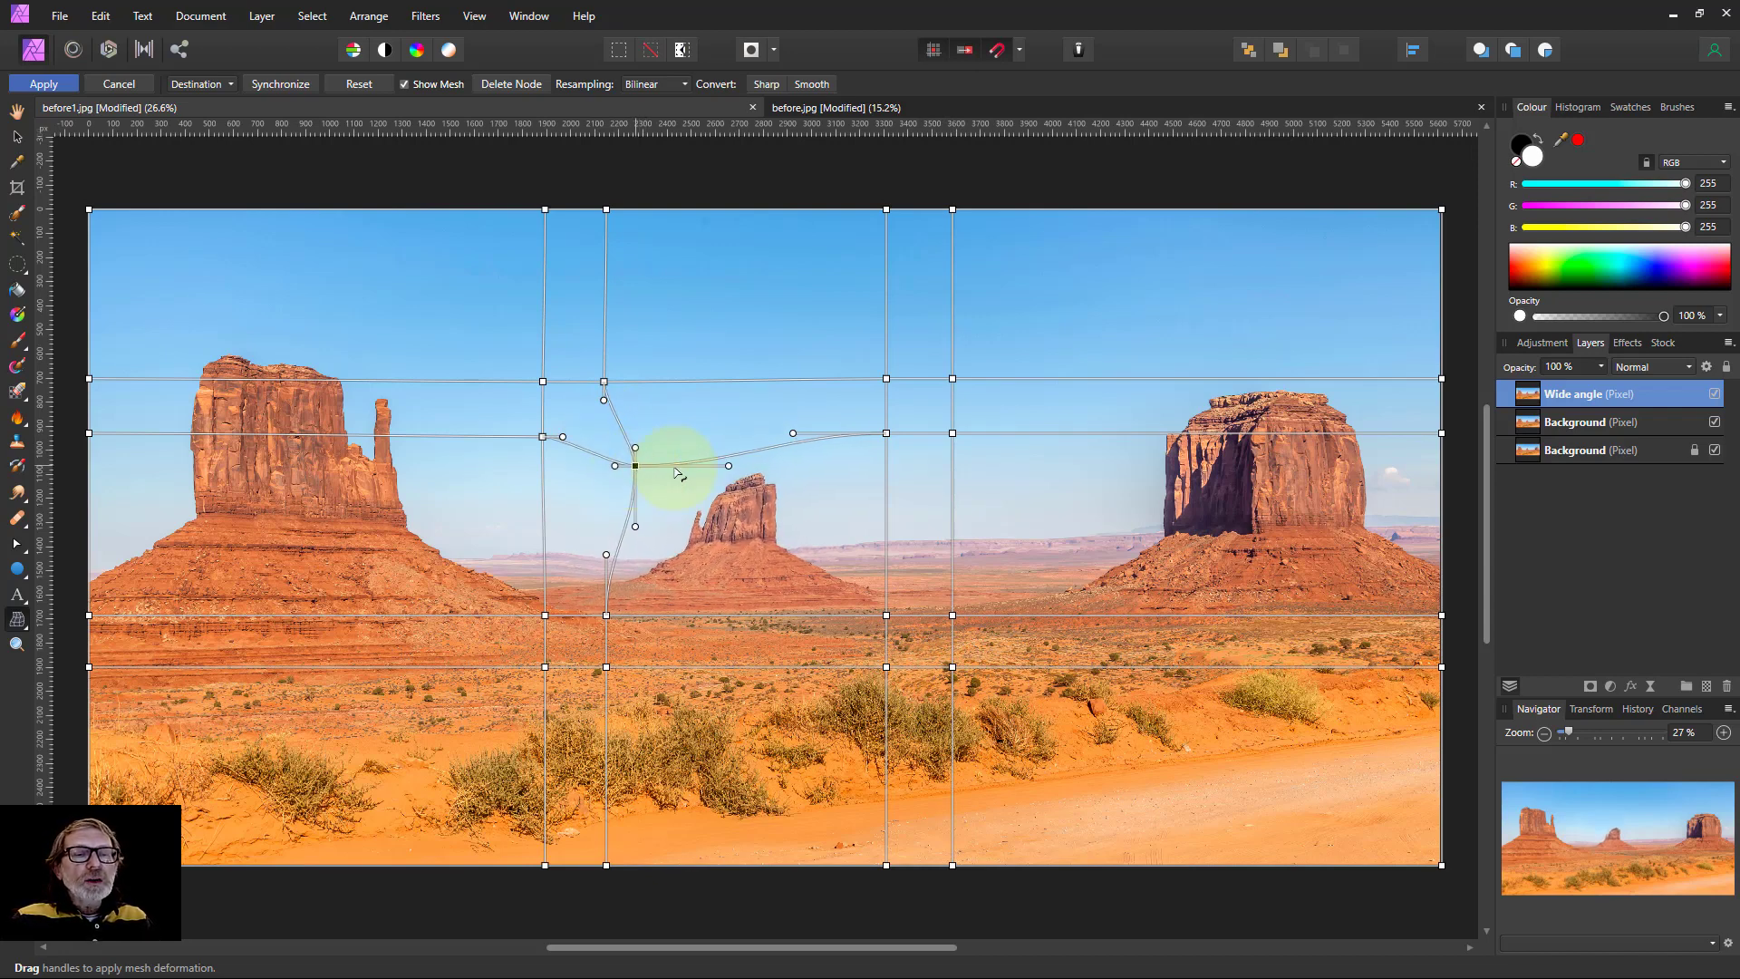
drag(887, 435, 825, 469)
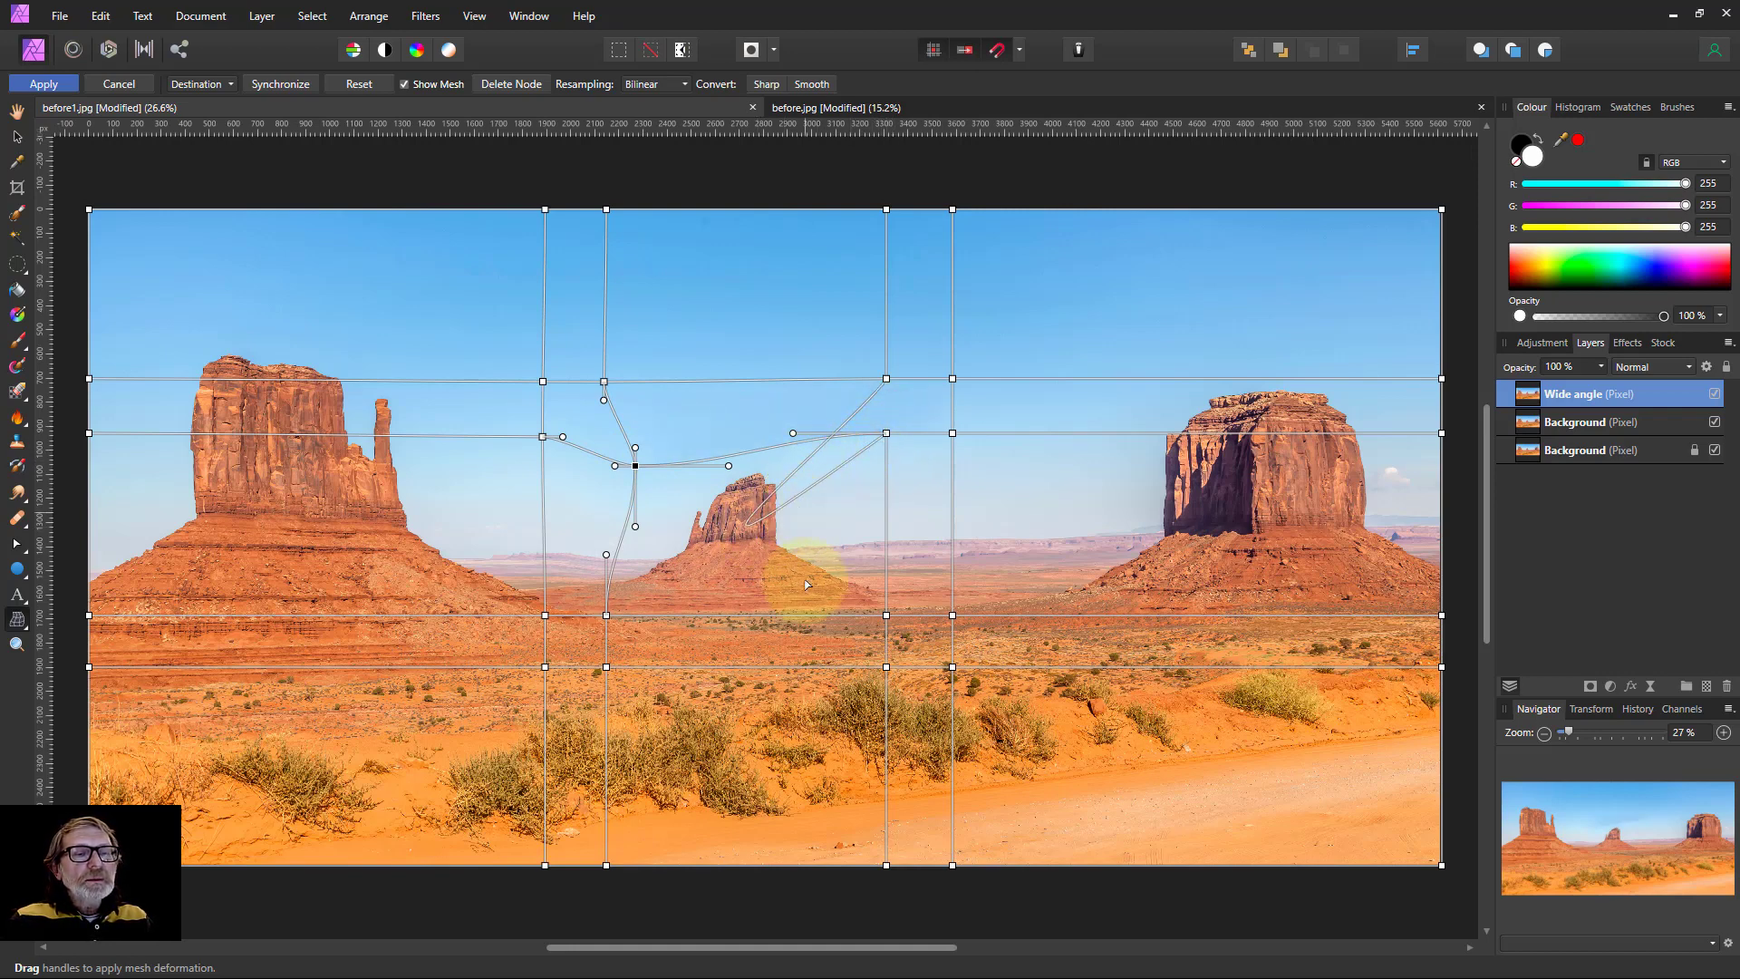
key(ctrl+z)
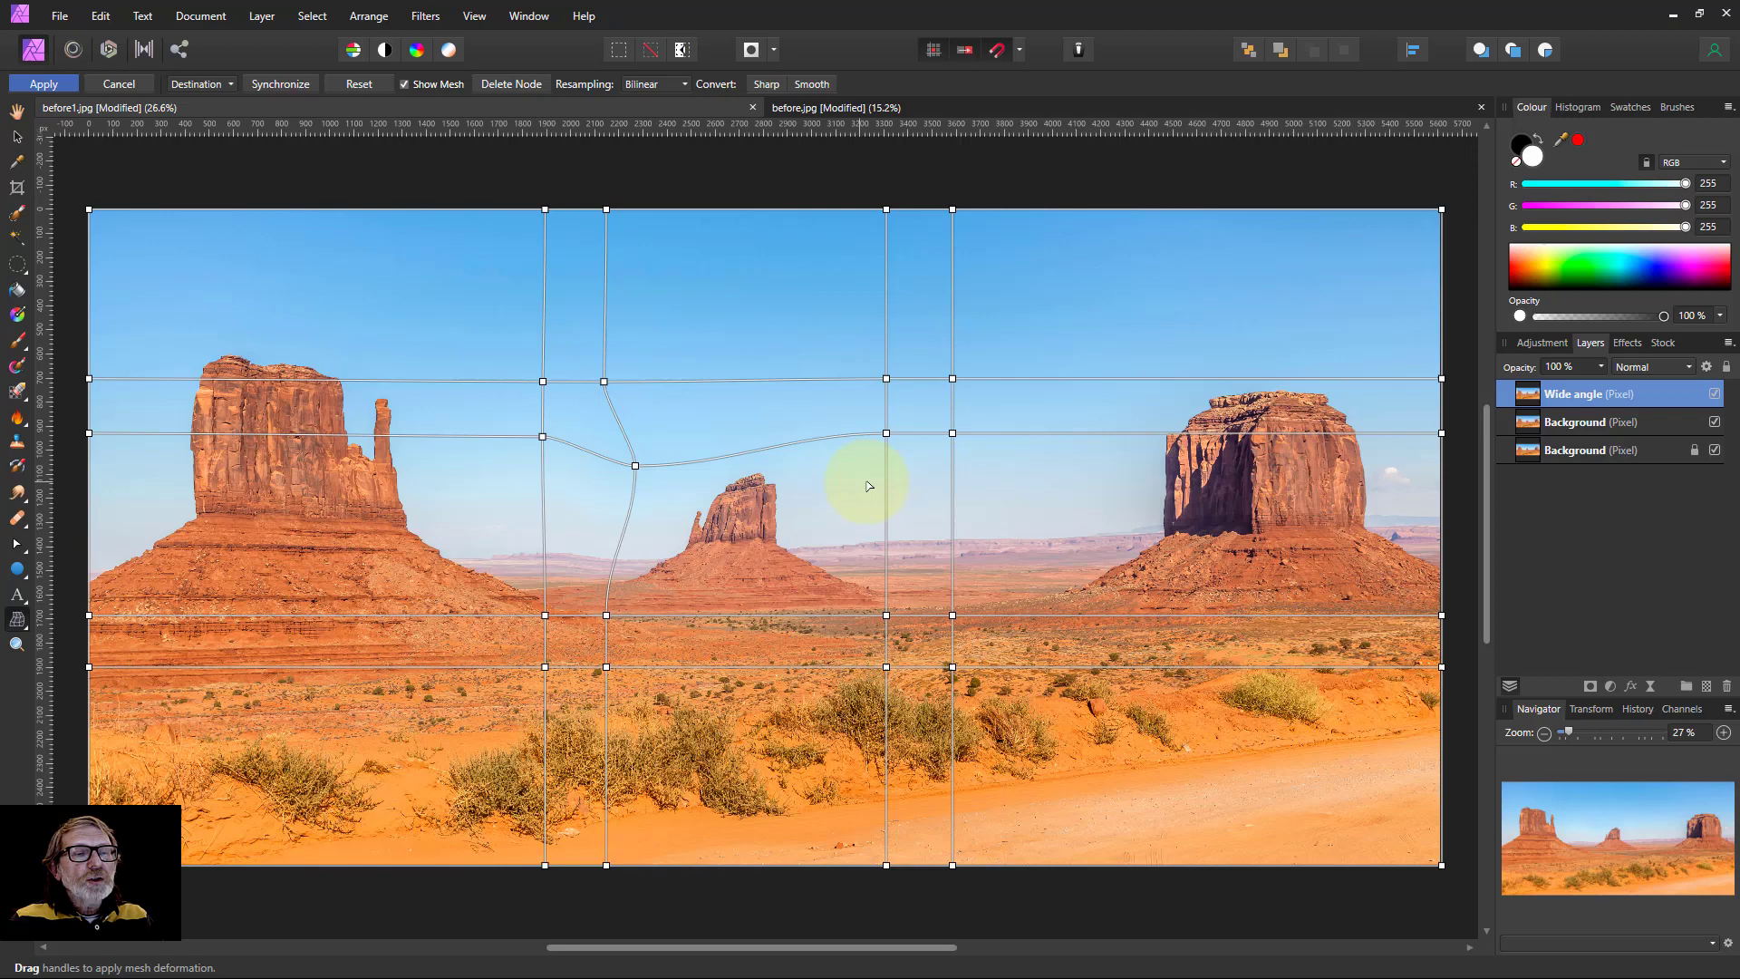
drag(888, 436, 855, 468)
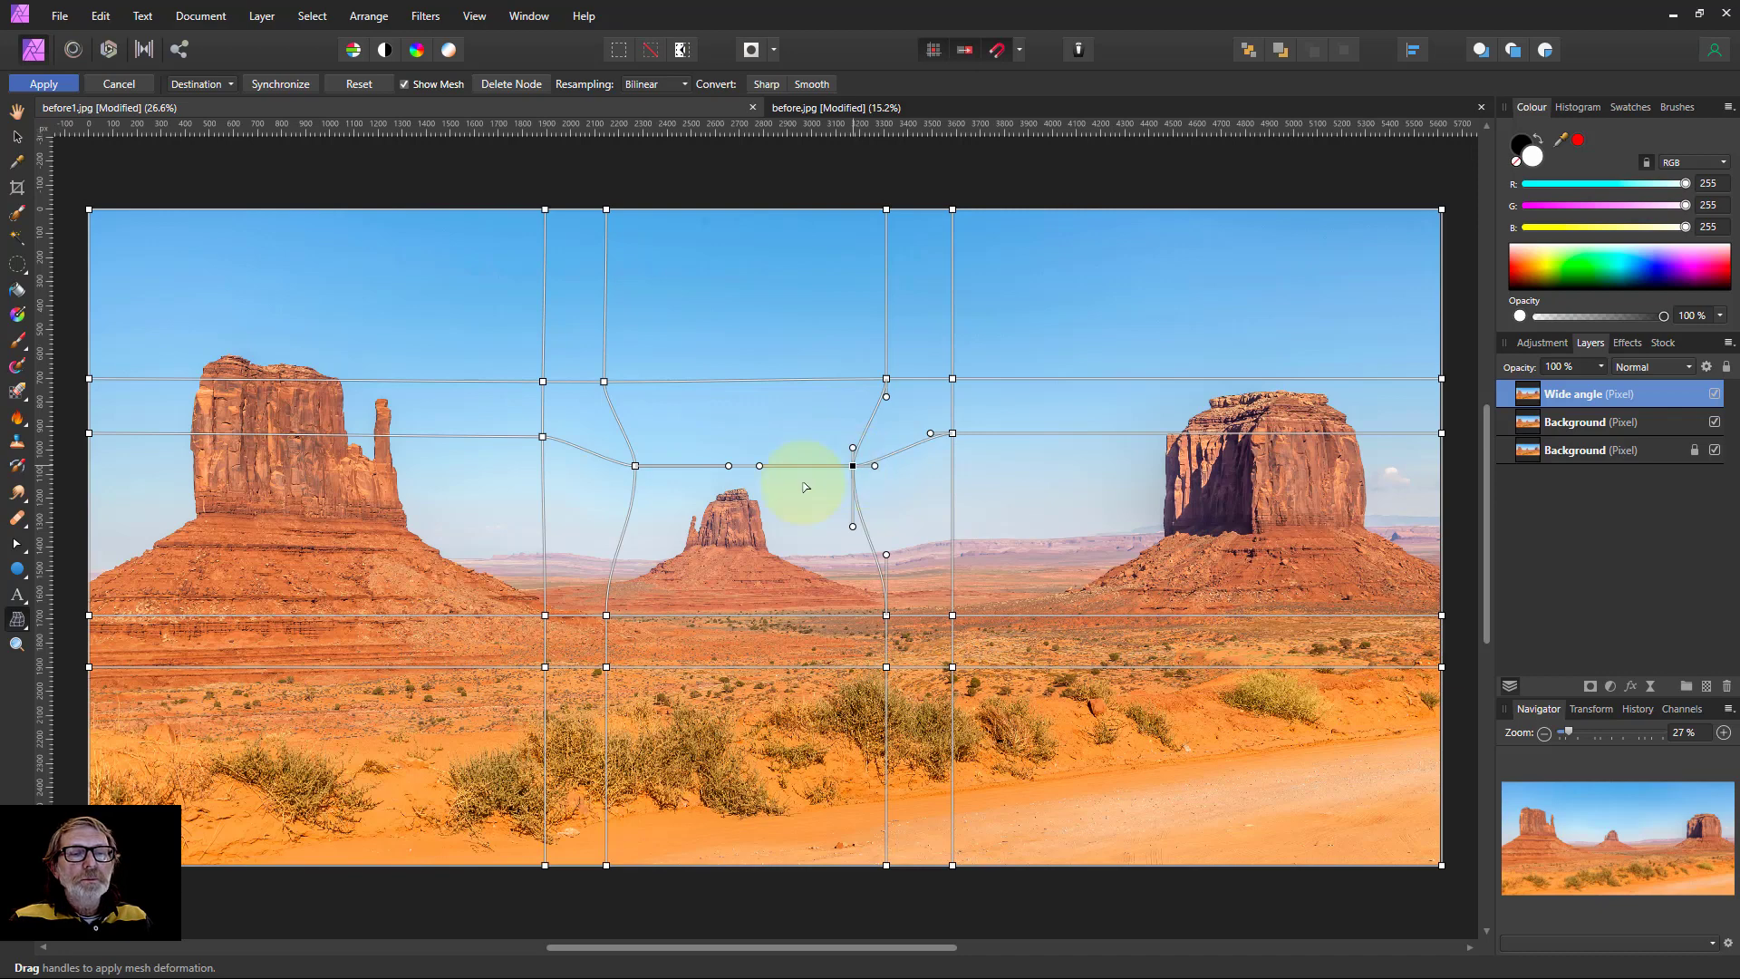
- Pull the lower corners under the central butte inward and fine-tune their positions and curves
drag(607, 616, 638, 598)
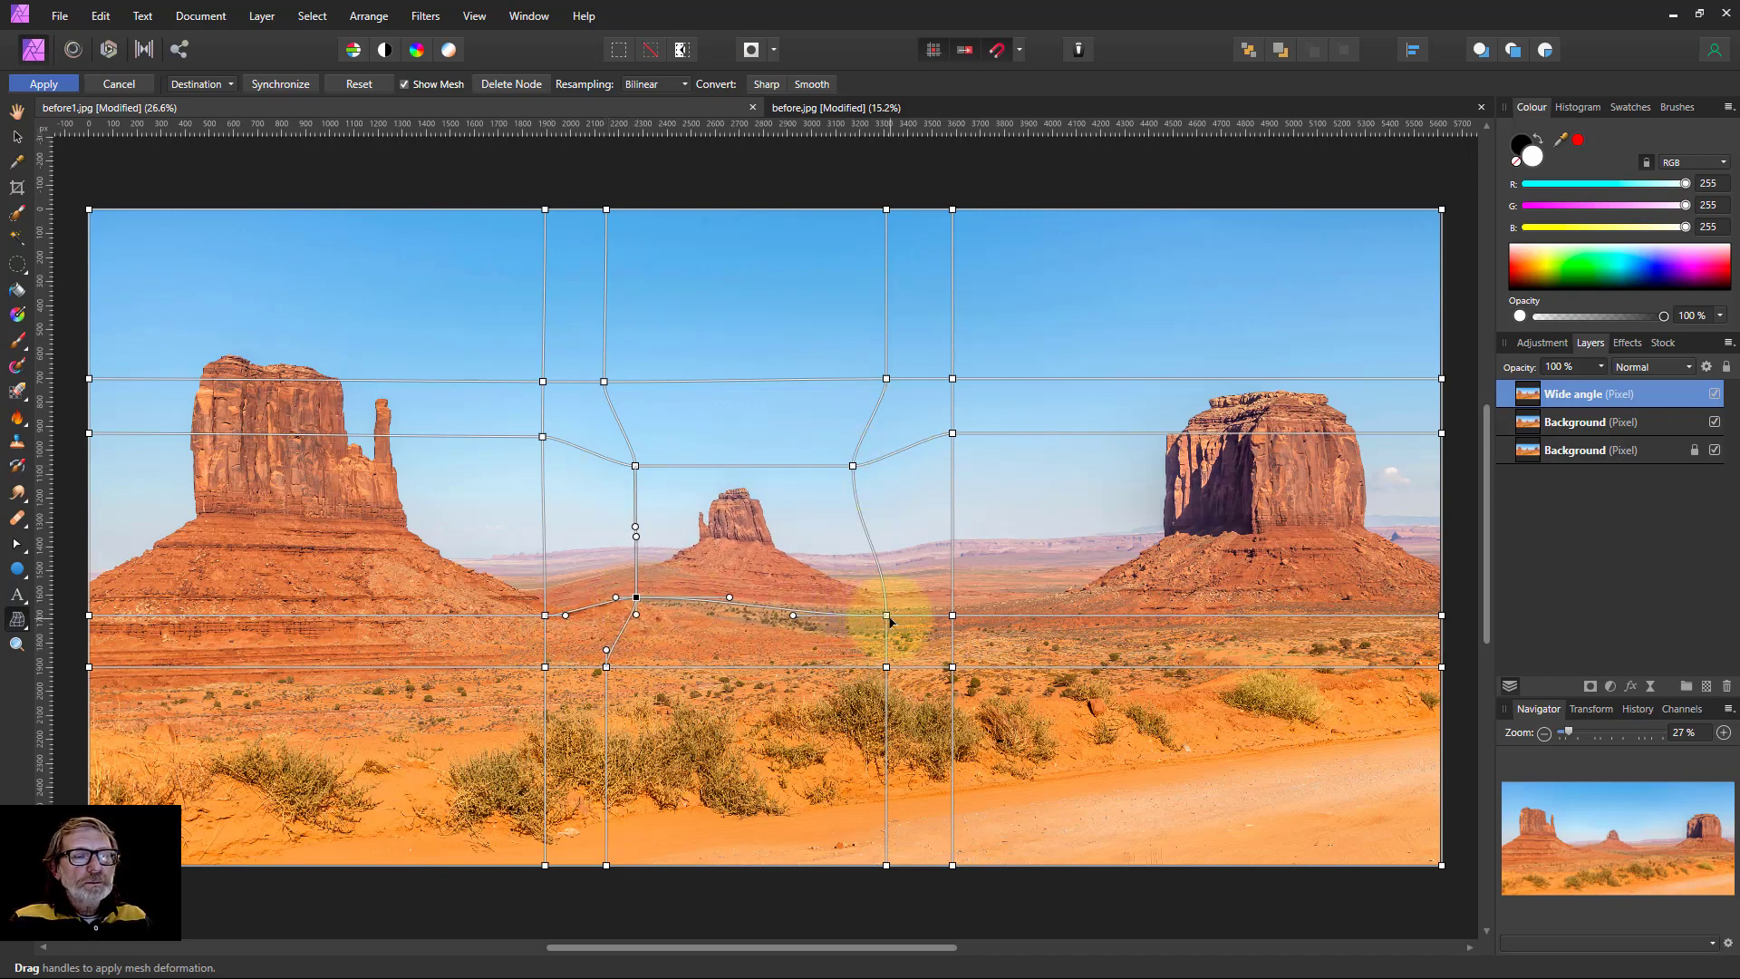
drag(886, 617, 854, 602)
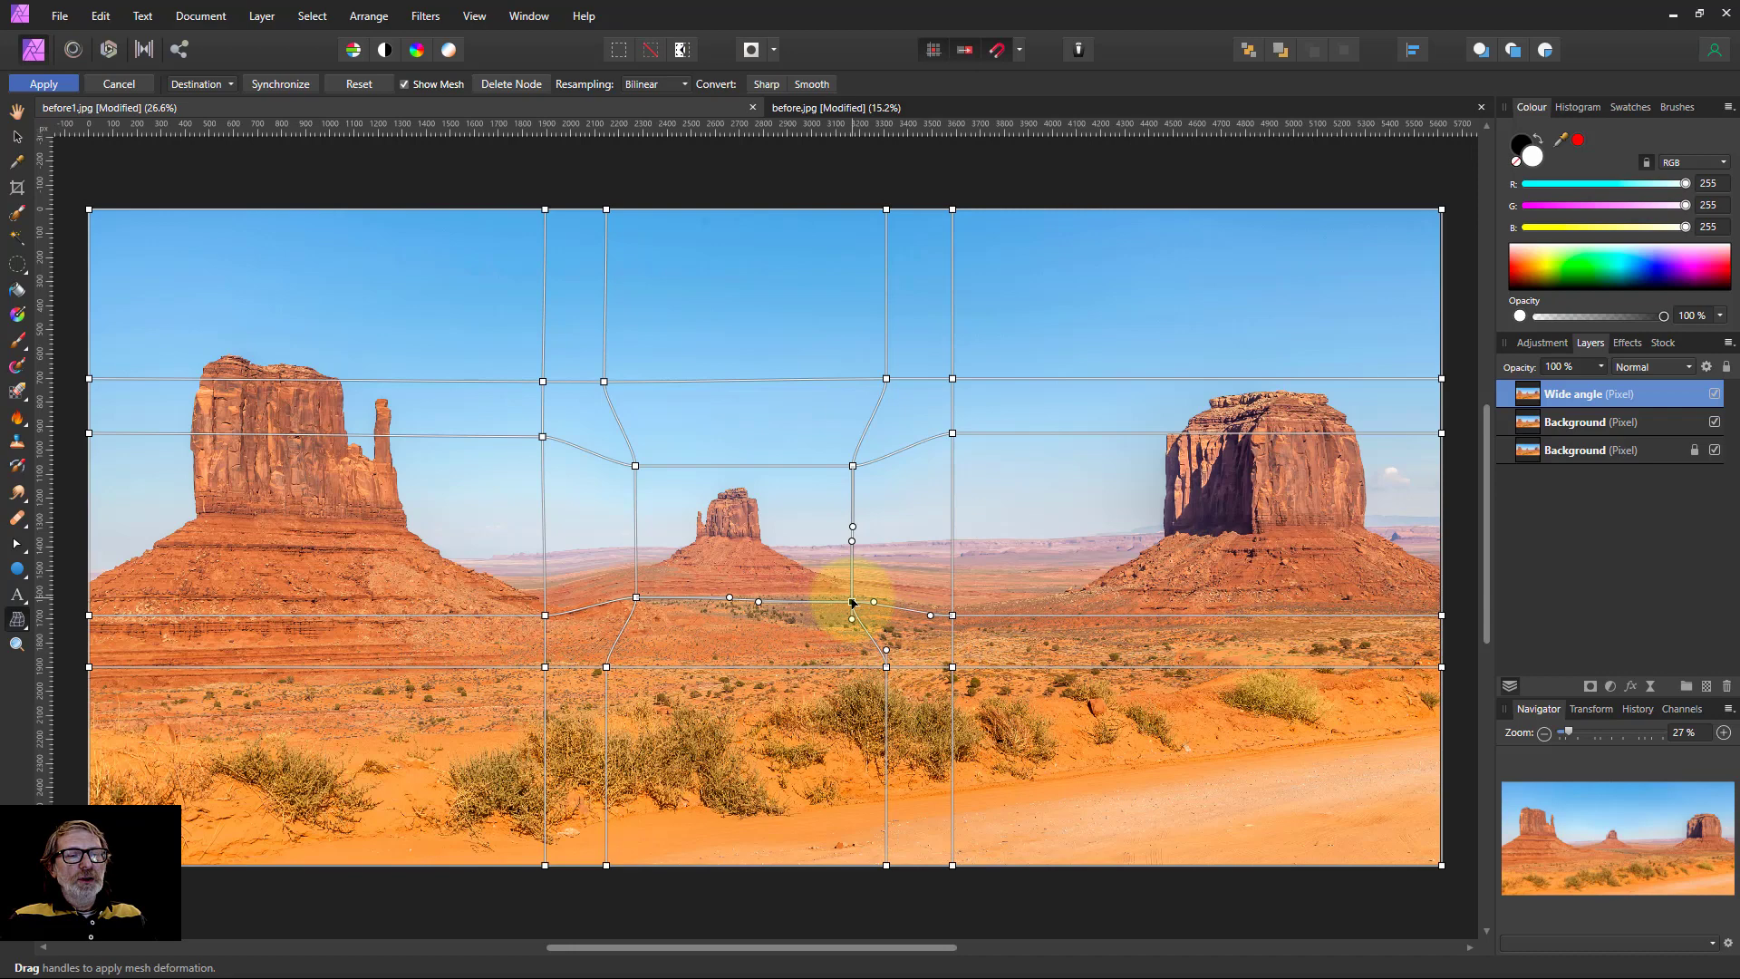
drag(853, 603, 852, 593)
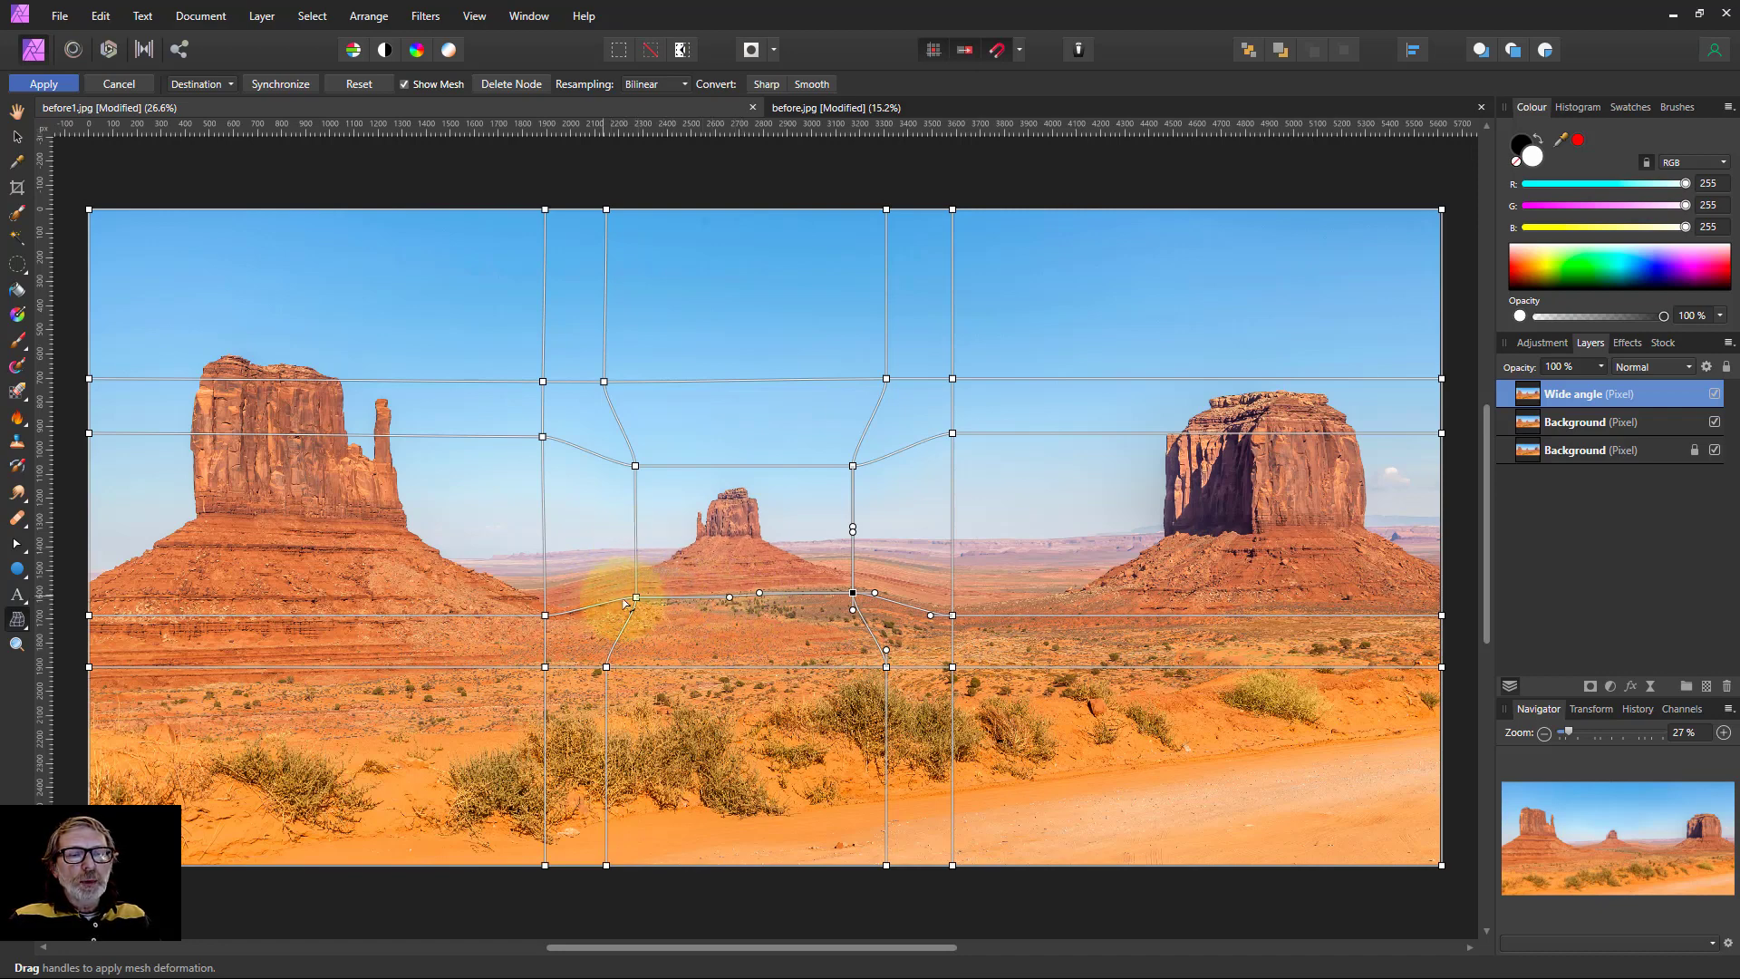
drag(636, 598, 637, 606)
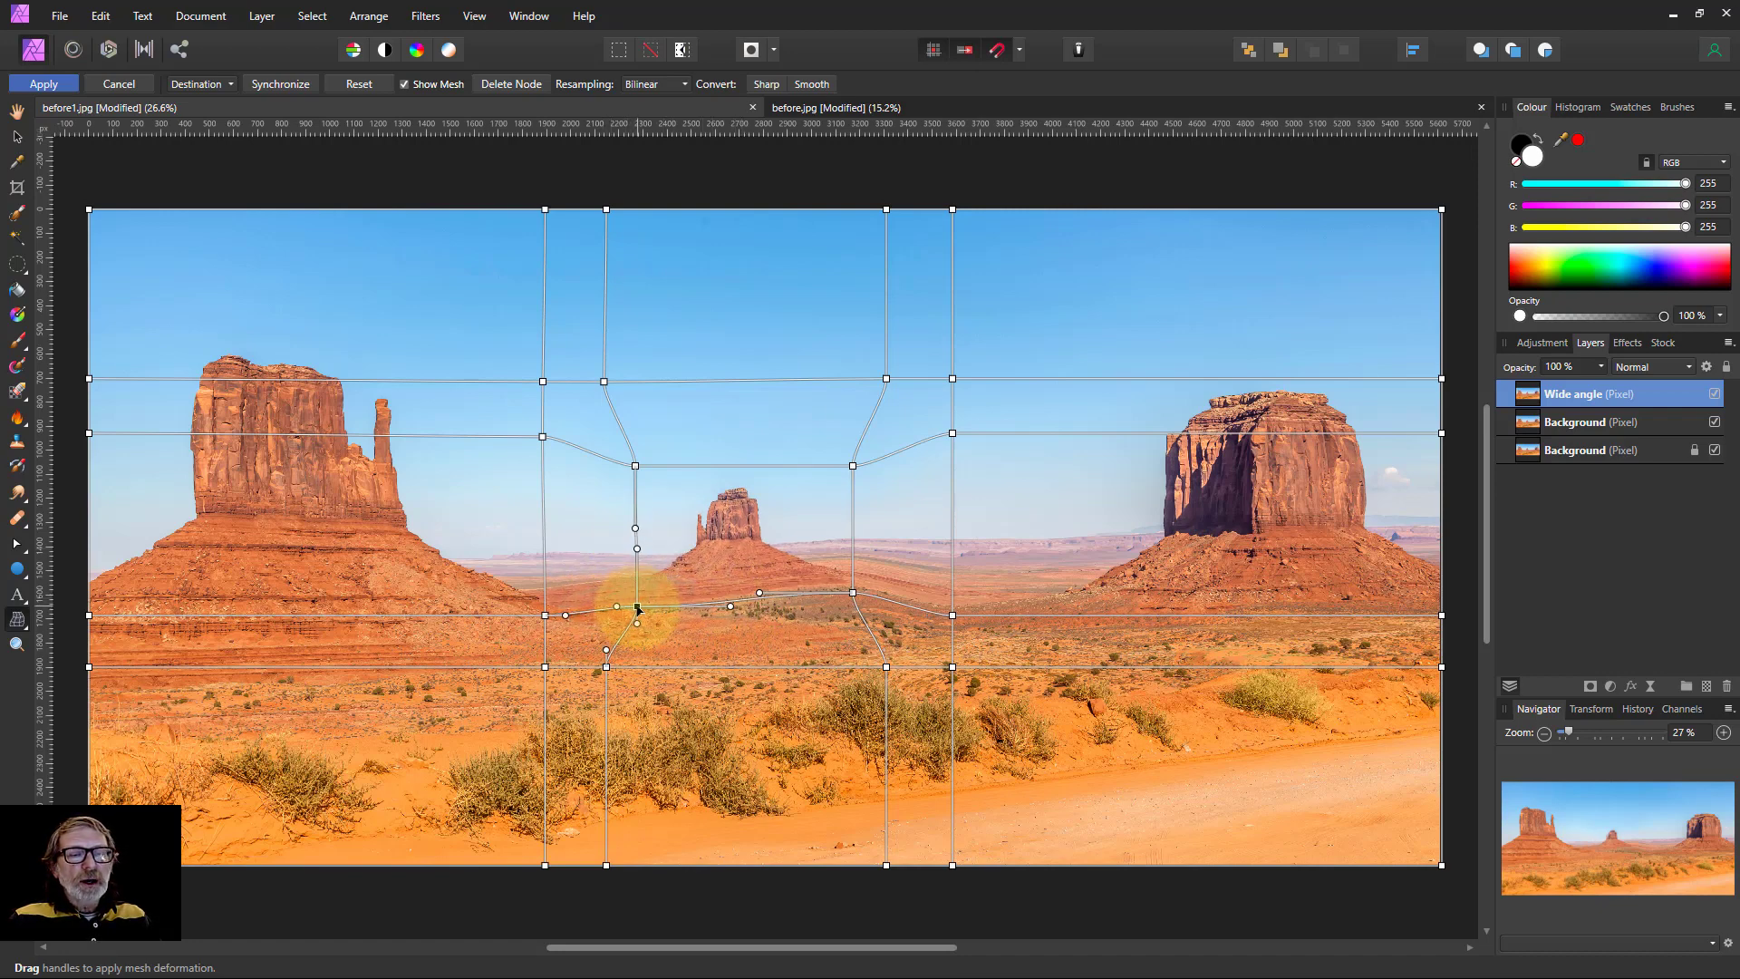
drag(850, 593, 851, 609)
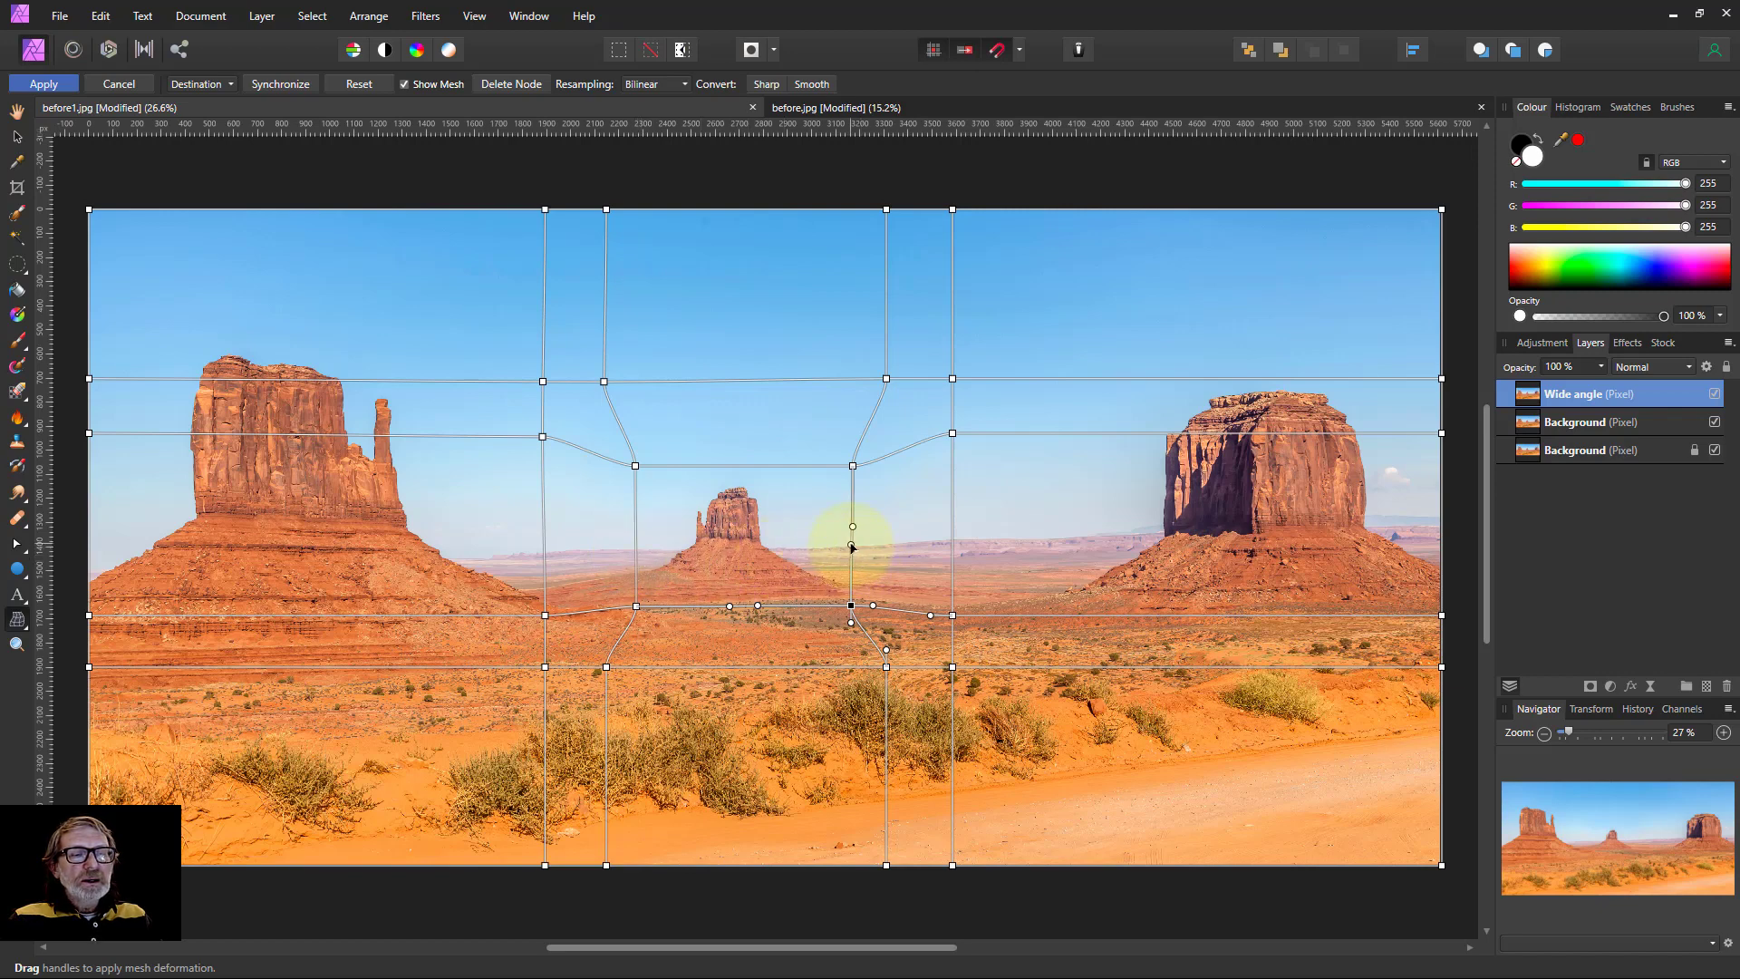
drag(850, 544, 849, 541)
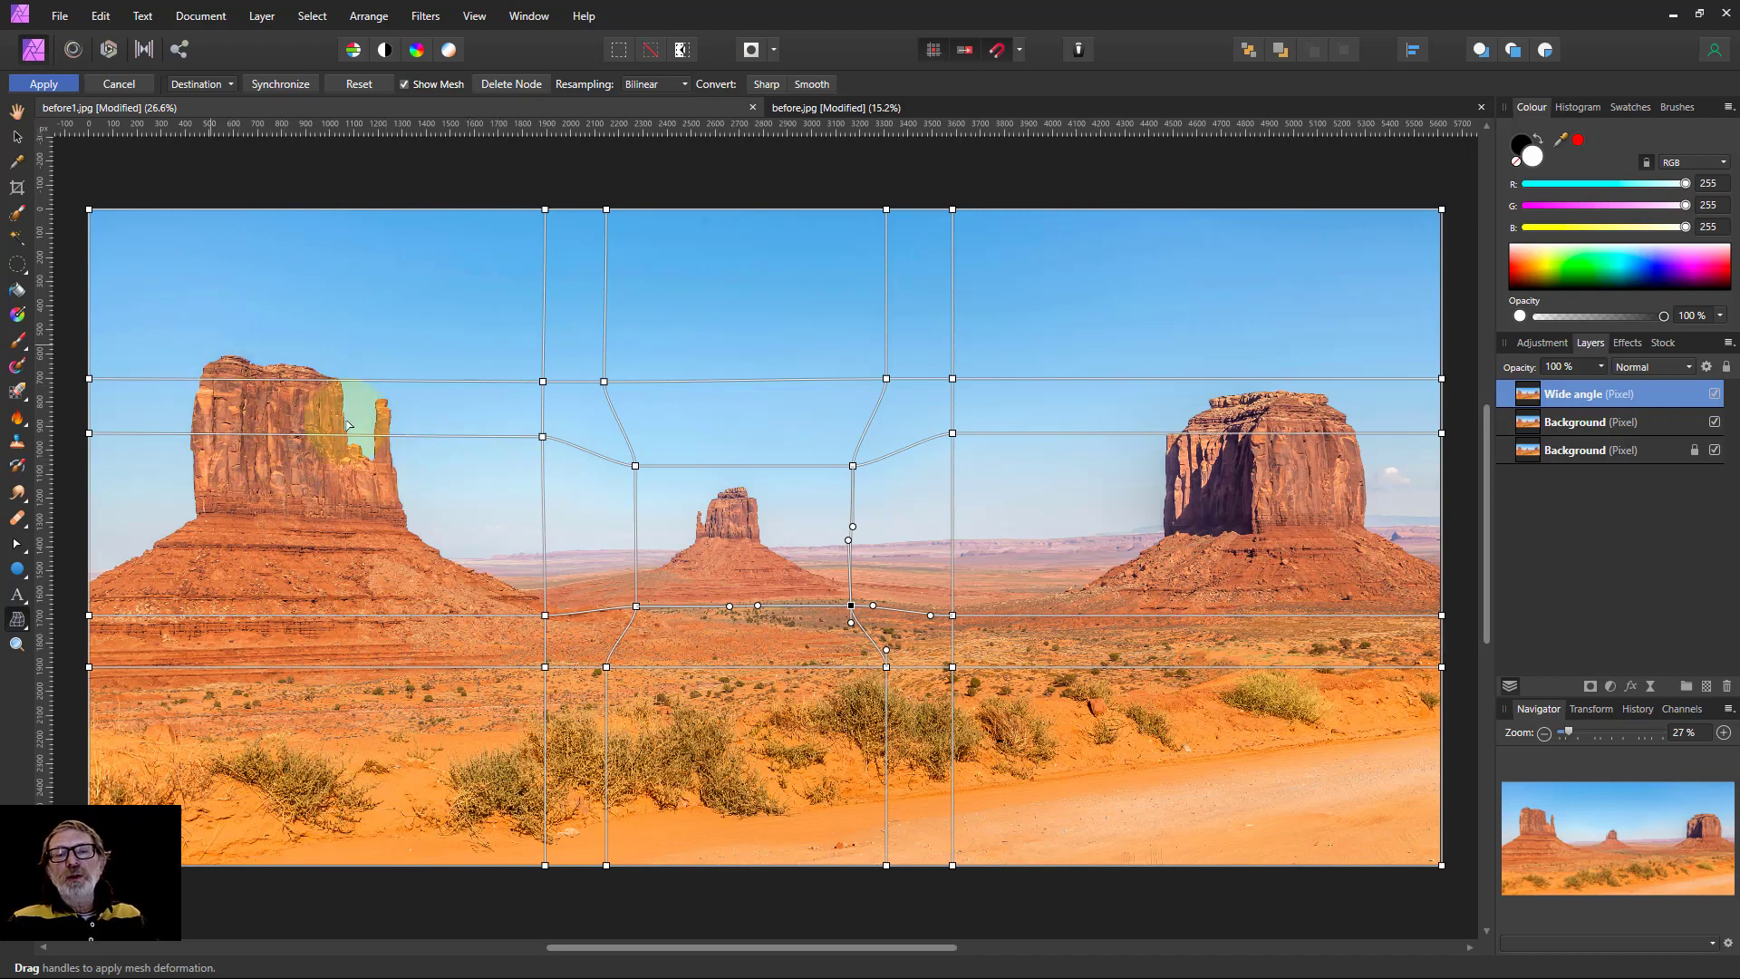
- Raise the upper left and right edge nodes and lower the bottom edge nodes
drag(89, 378, 89, 334)
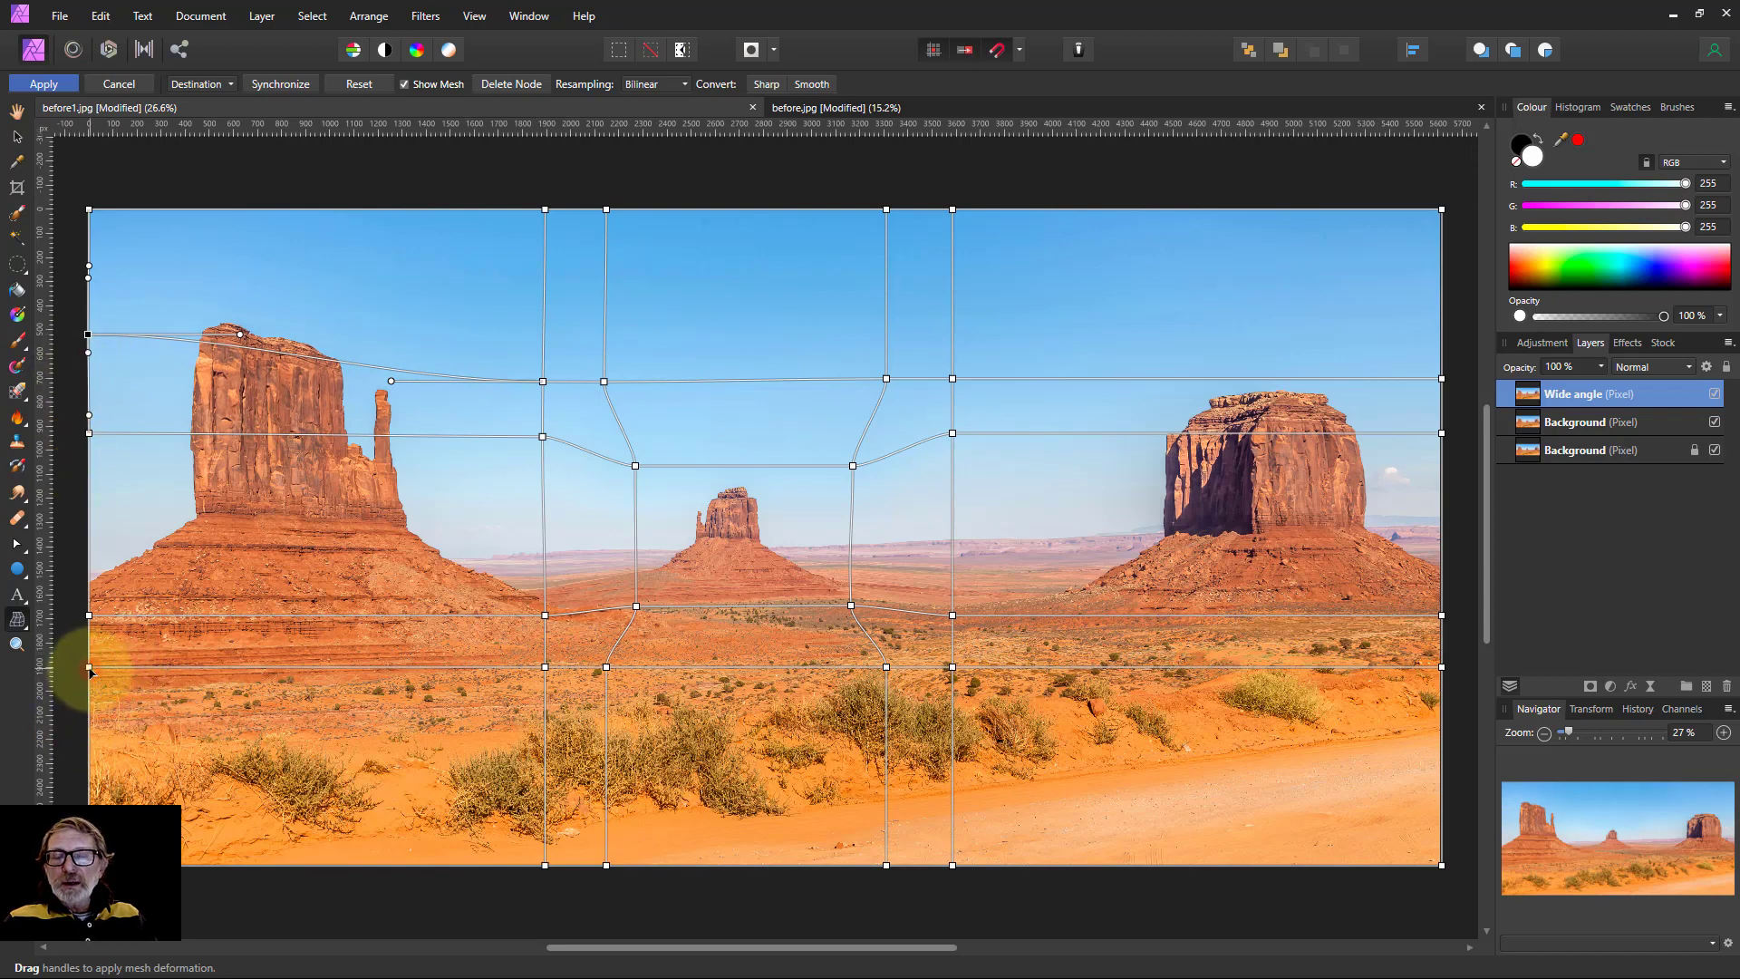
drag(89, 671, 92, 722)
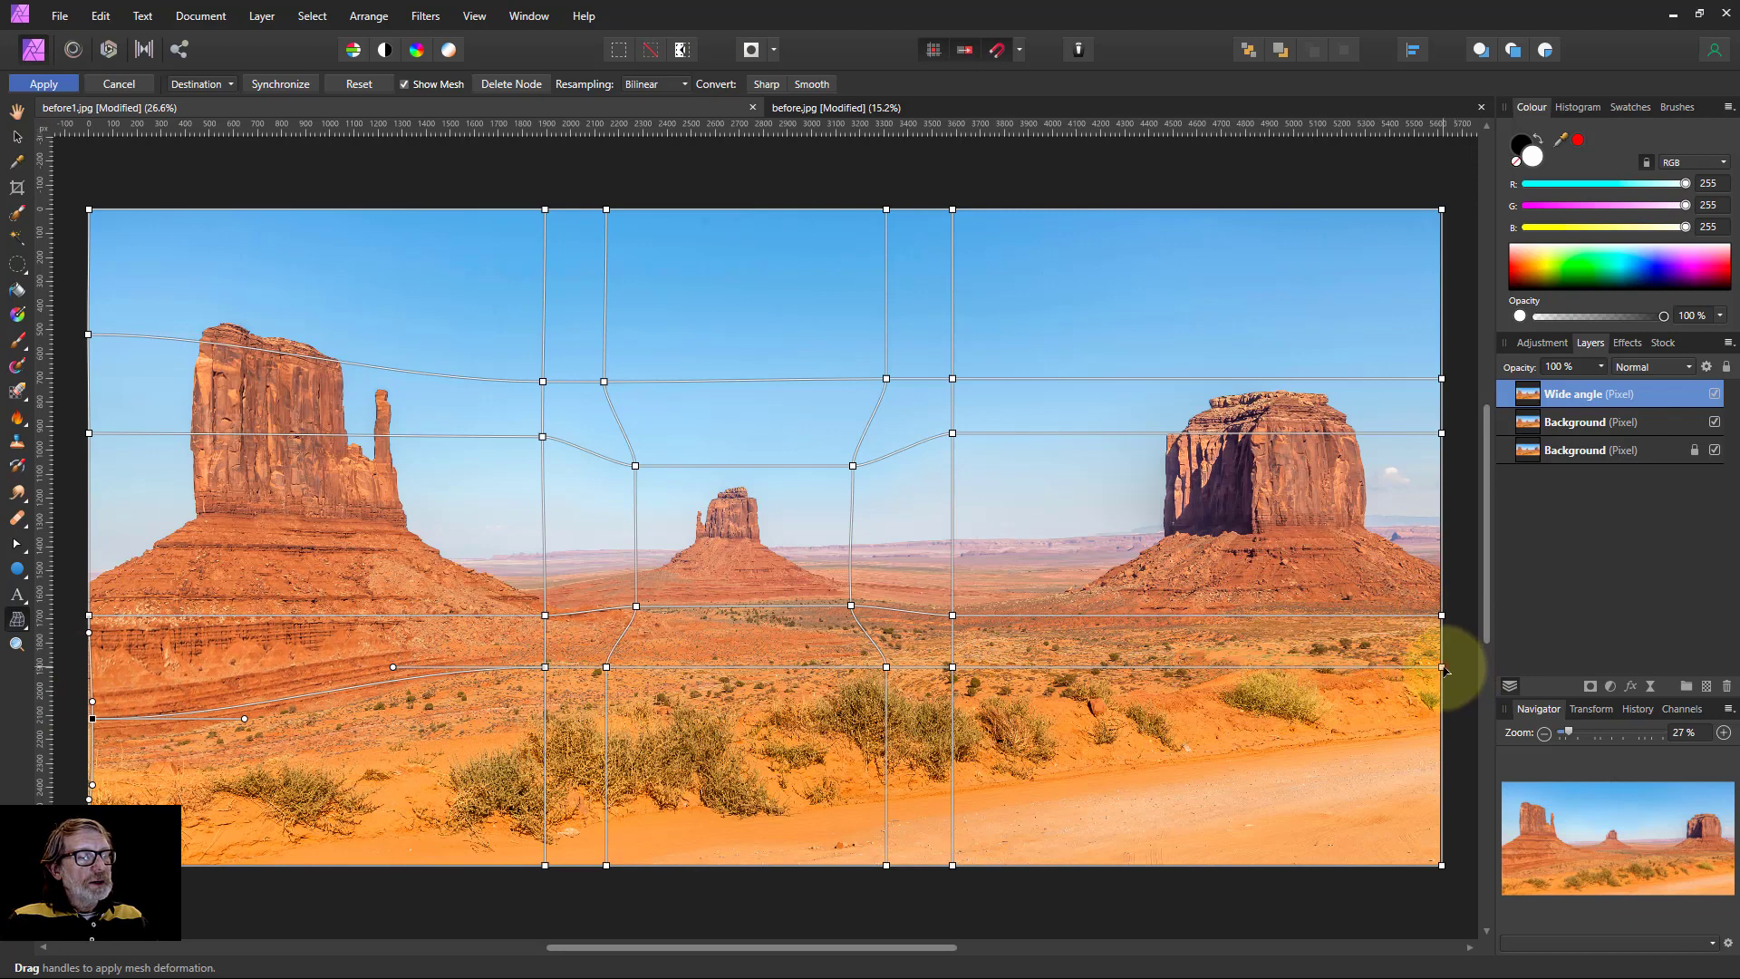
drag(1443, 668, 1443, 706)
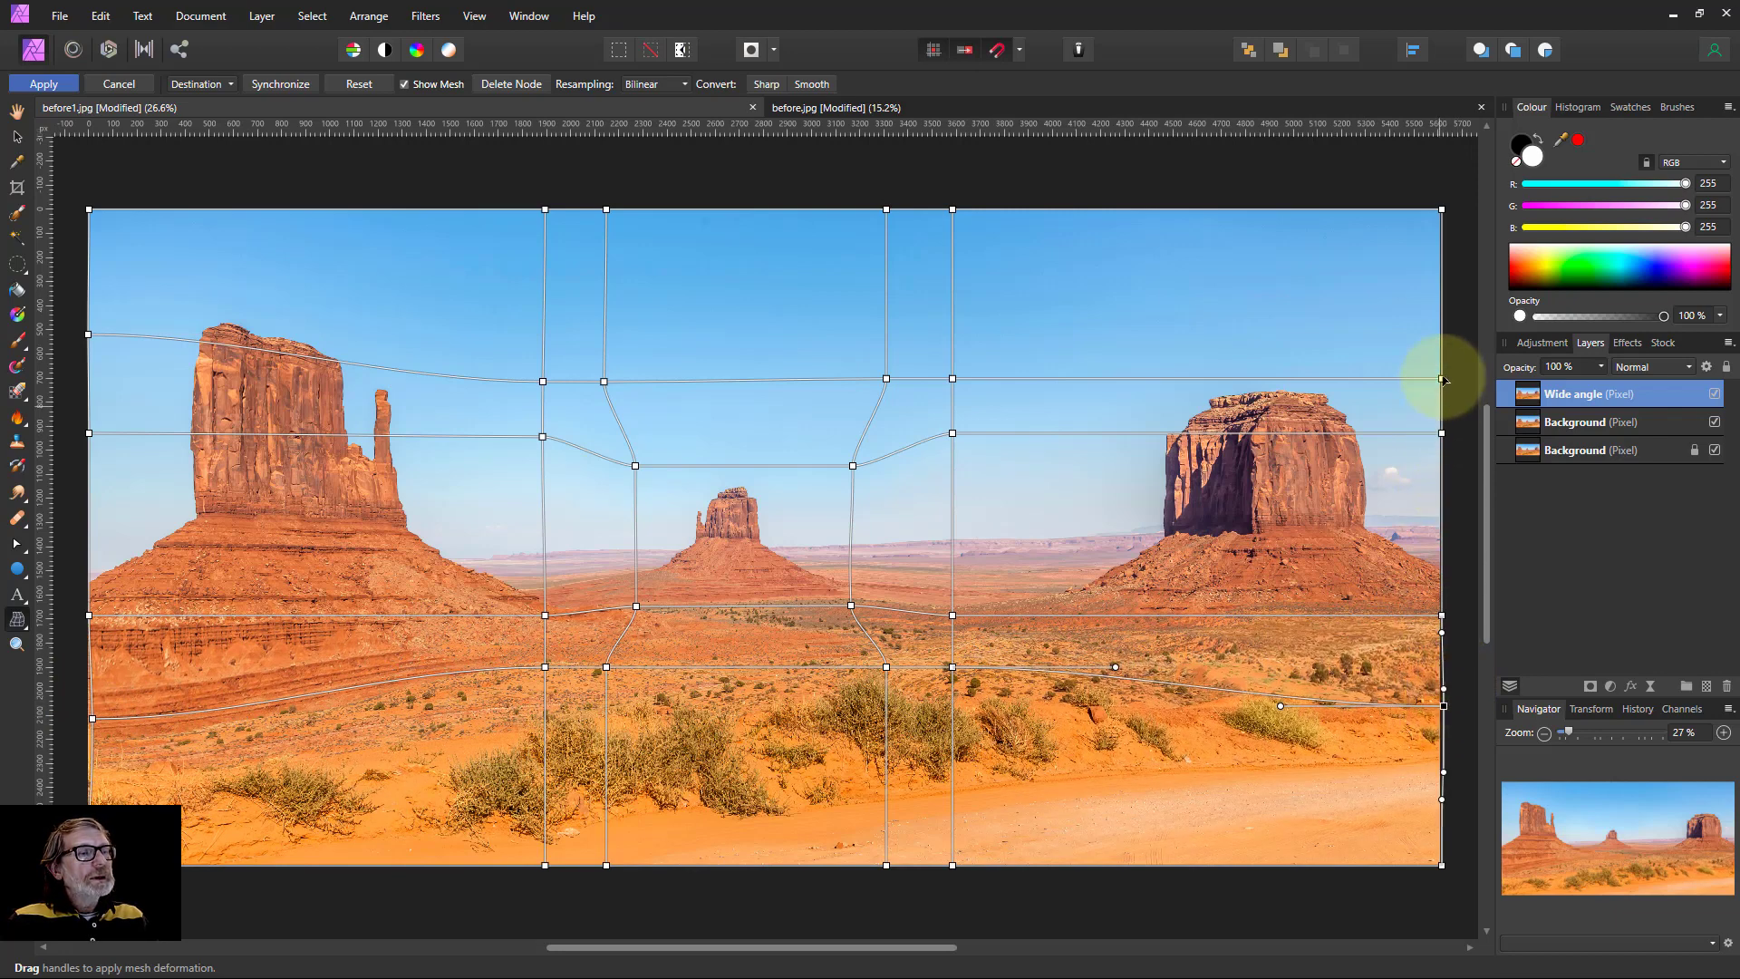
drag(1444, 379, 1445, 318)
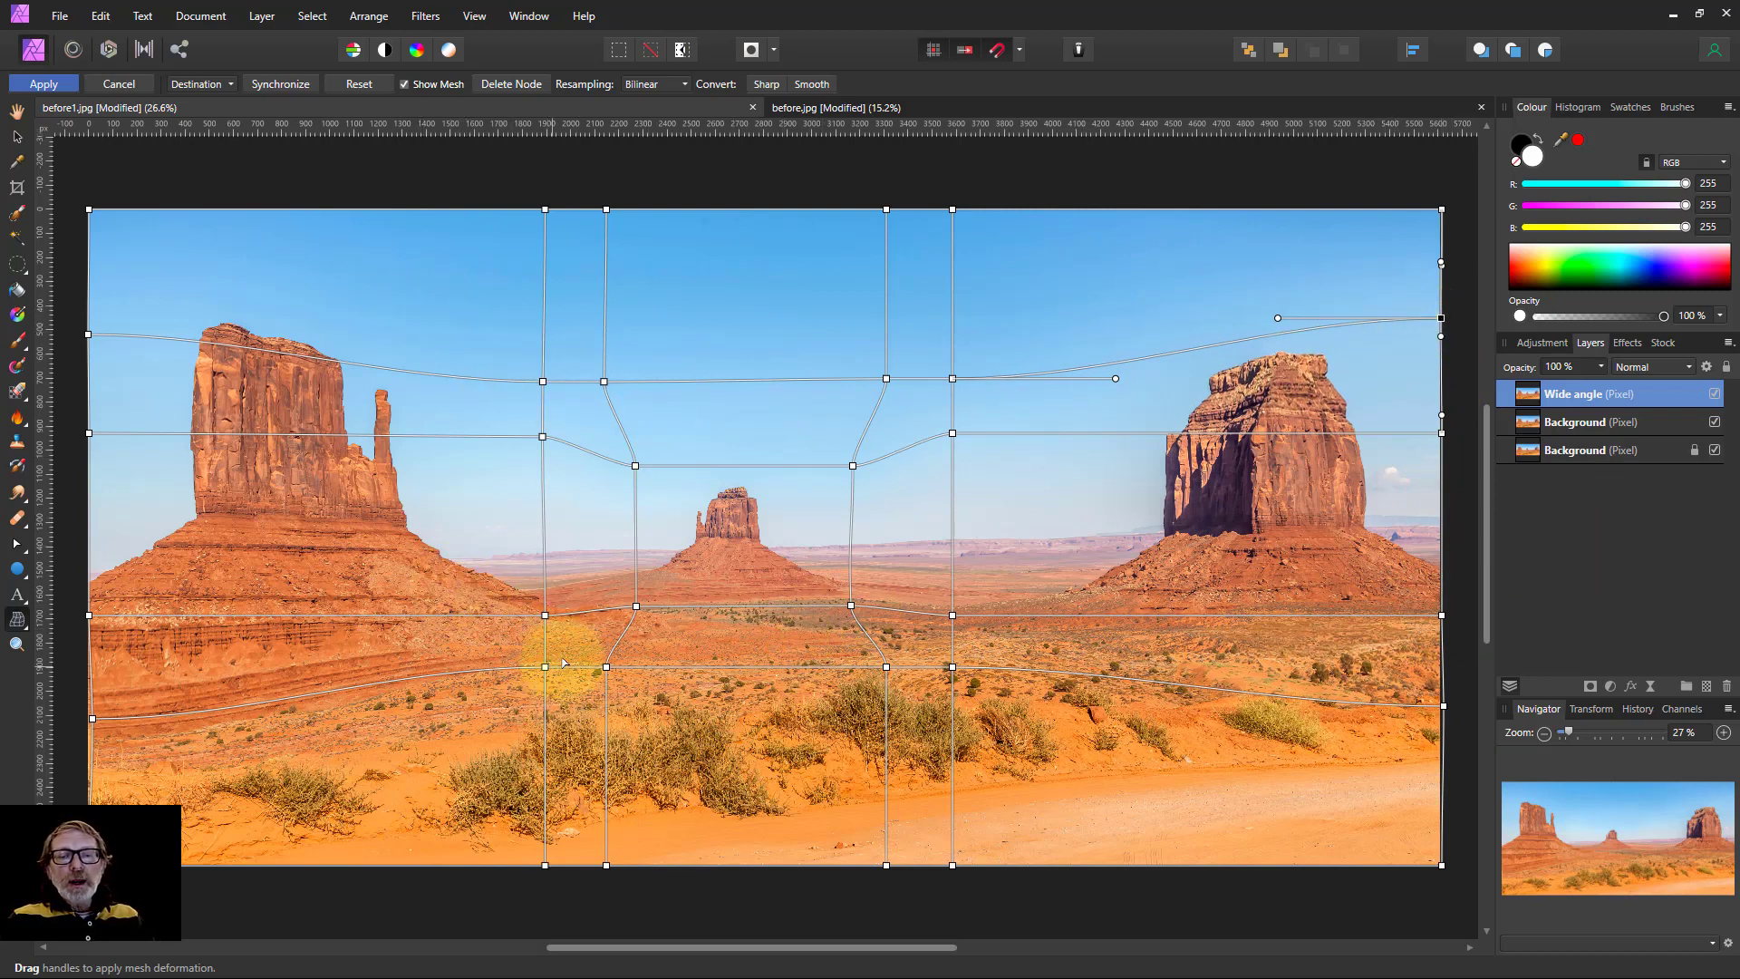
- Adjust the foreground mesh nodes' Bézier handles so the bottom lines bend smoothly toward both edges
drag(544, 615, 545, 609)
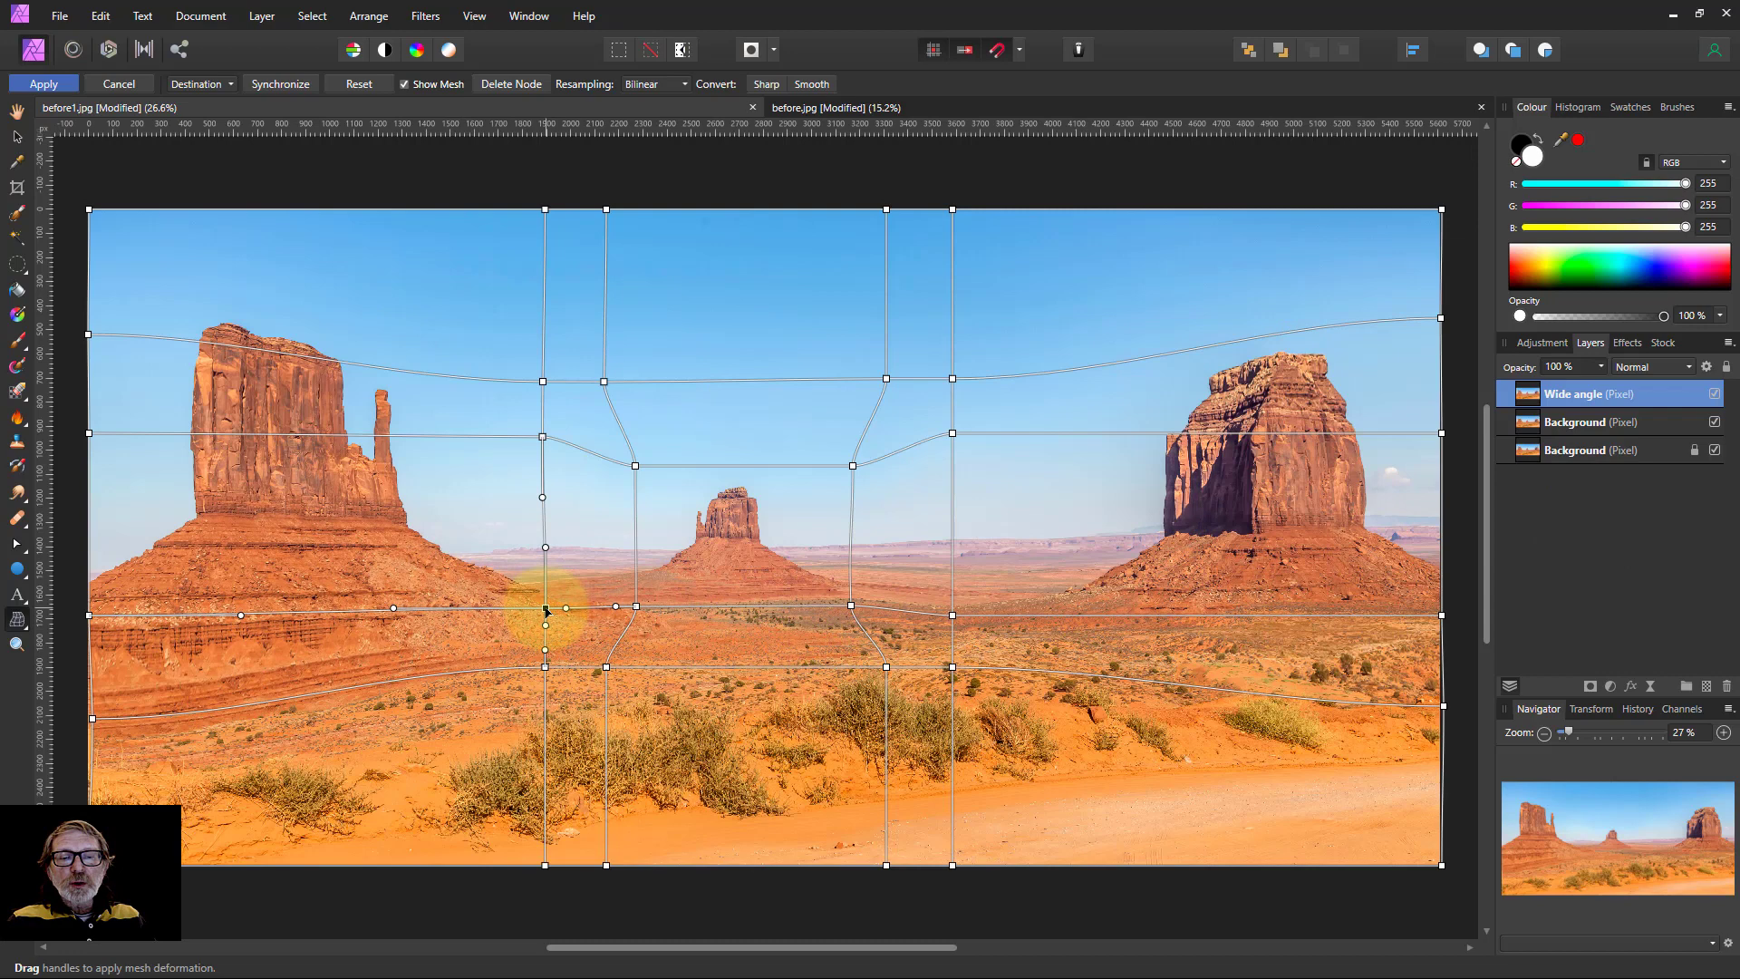
click(545, 668)
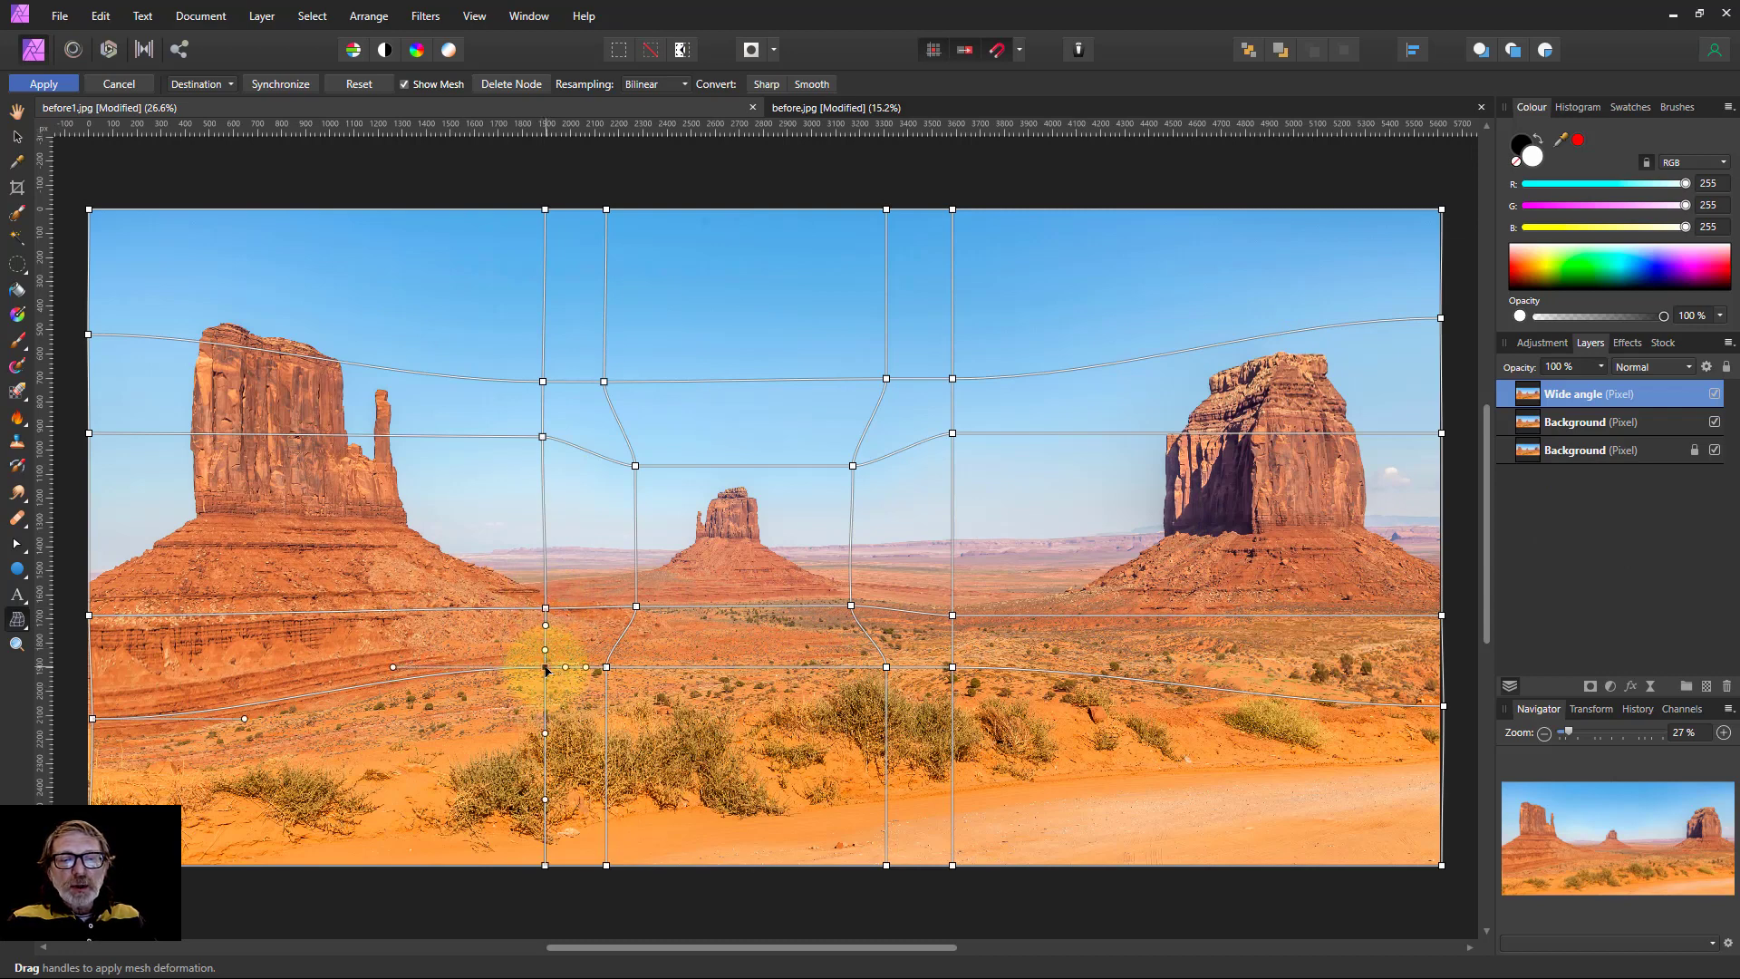
drag(544, 668, 398, 688)
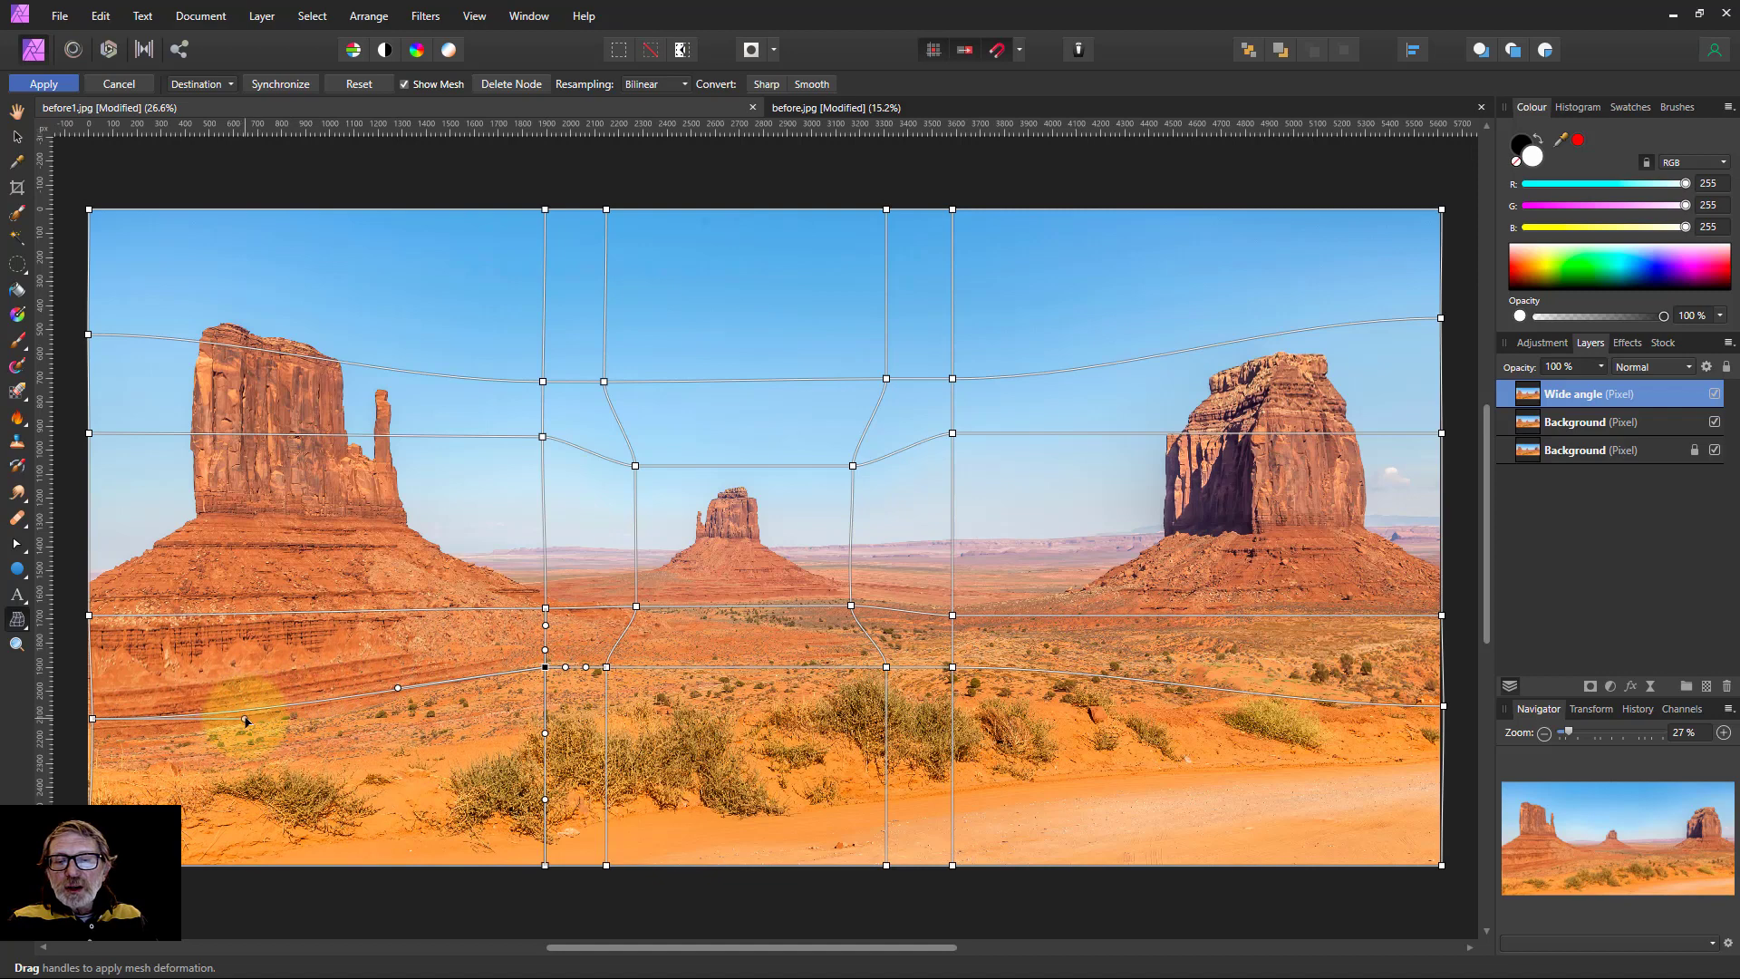
drag(246, 721, 245, 699)
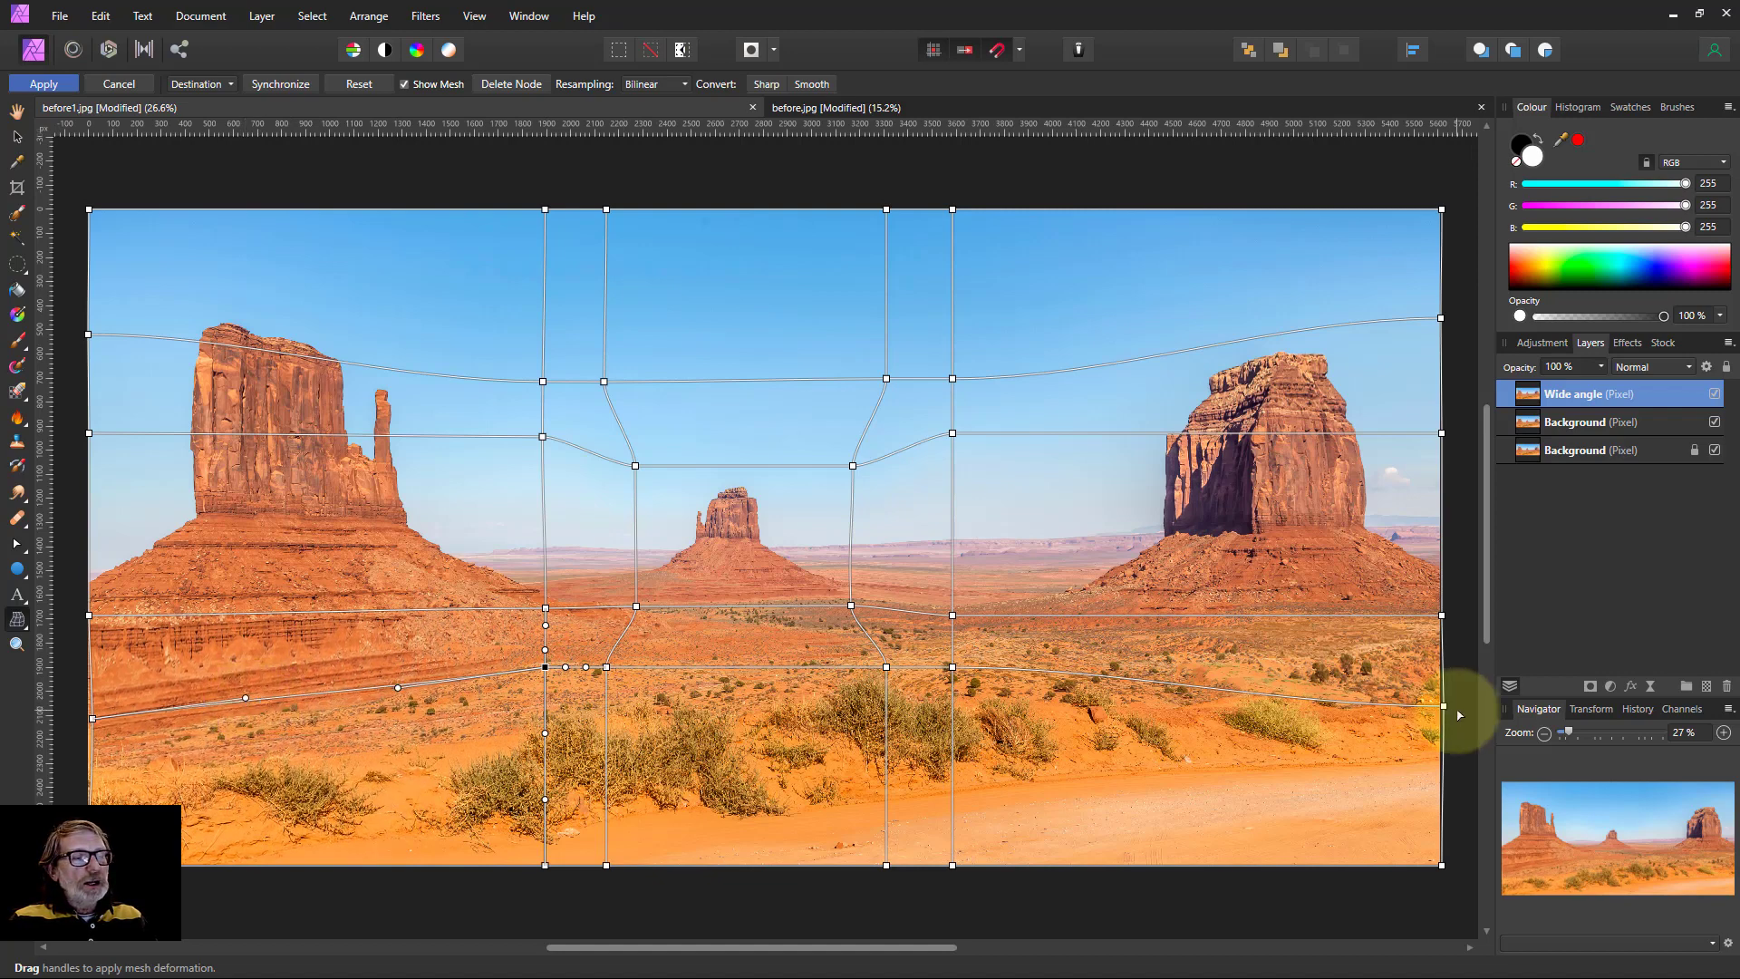
click(953, 667)
drag(1118, 670, 1115, 680)
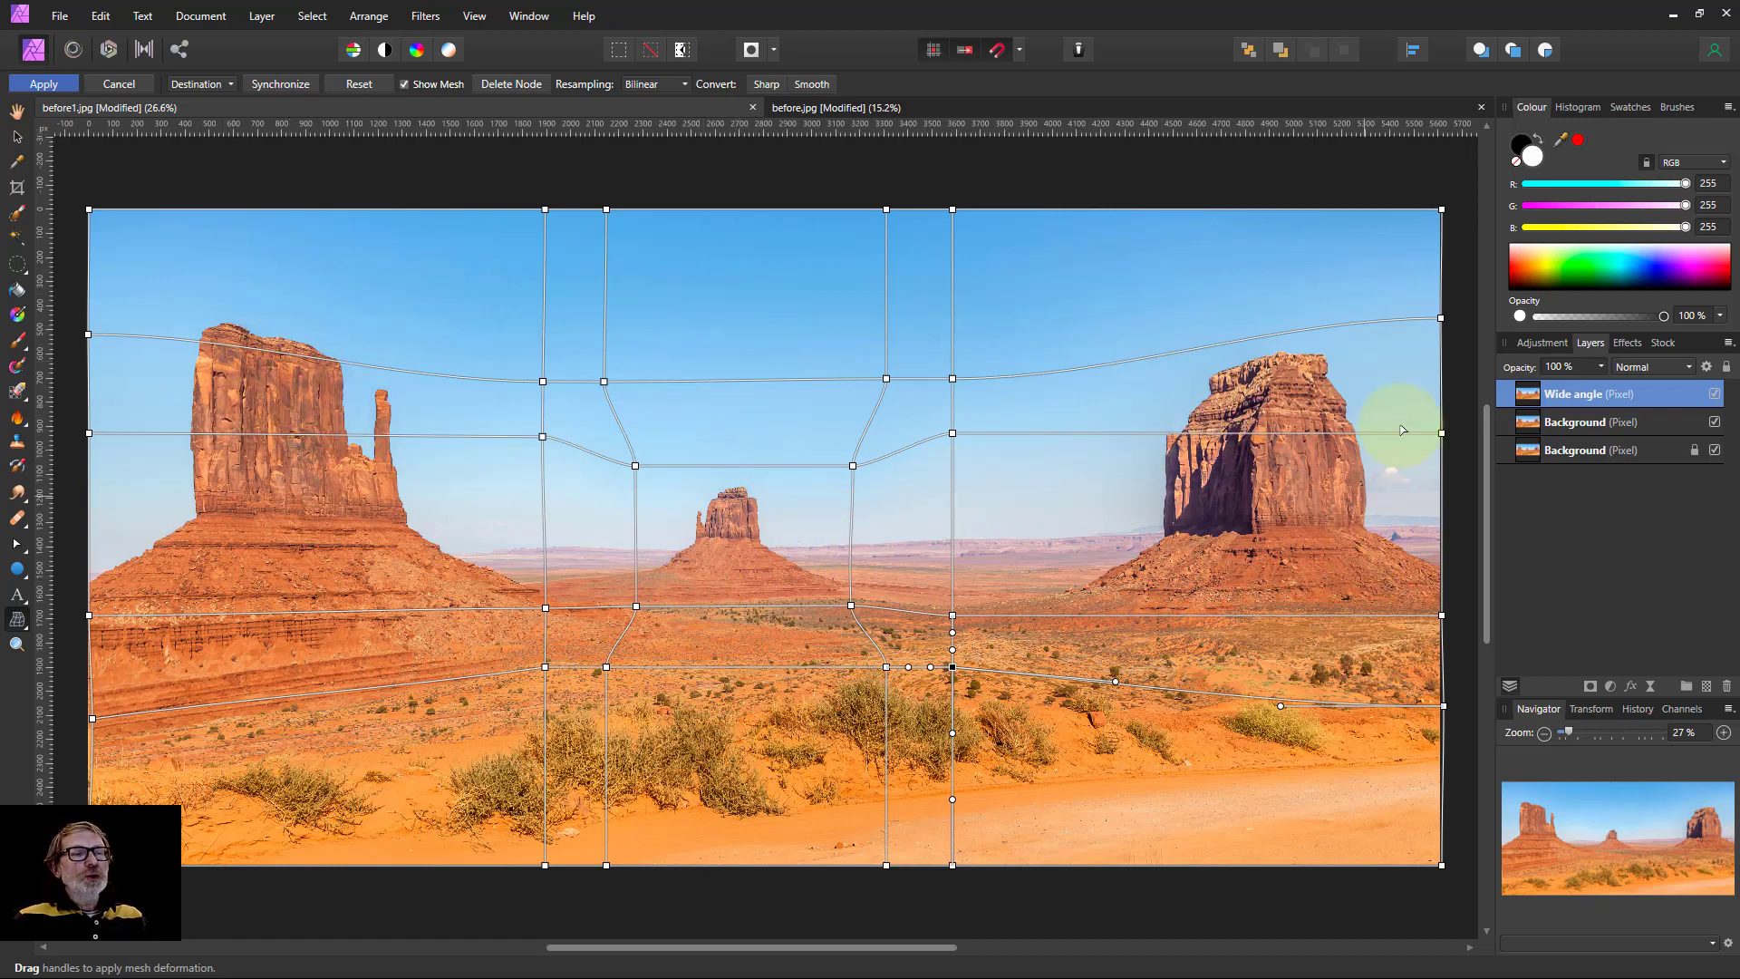
- Toggle Show Mesh off and back on to preview the wide-angle warp
click(406, 84)
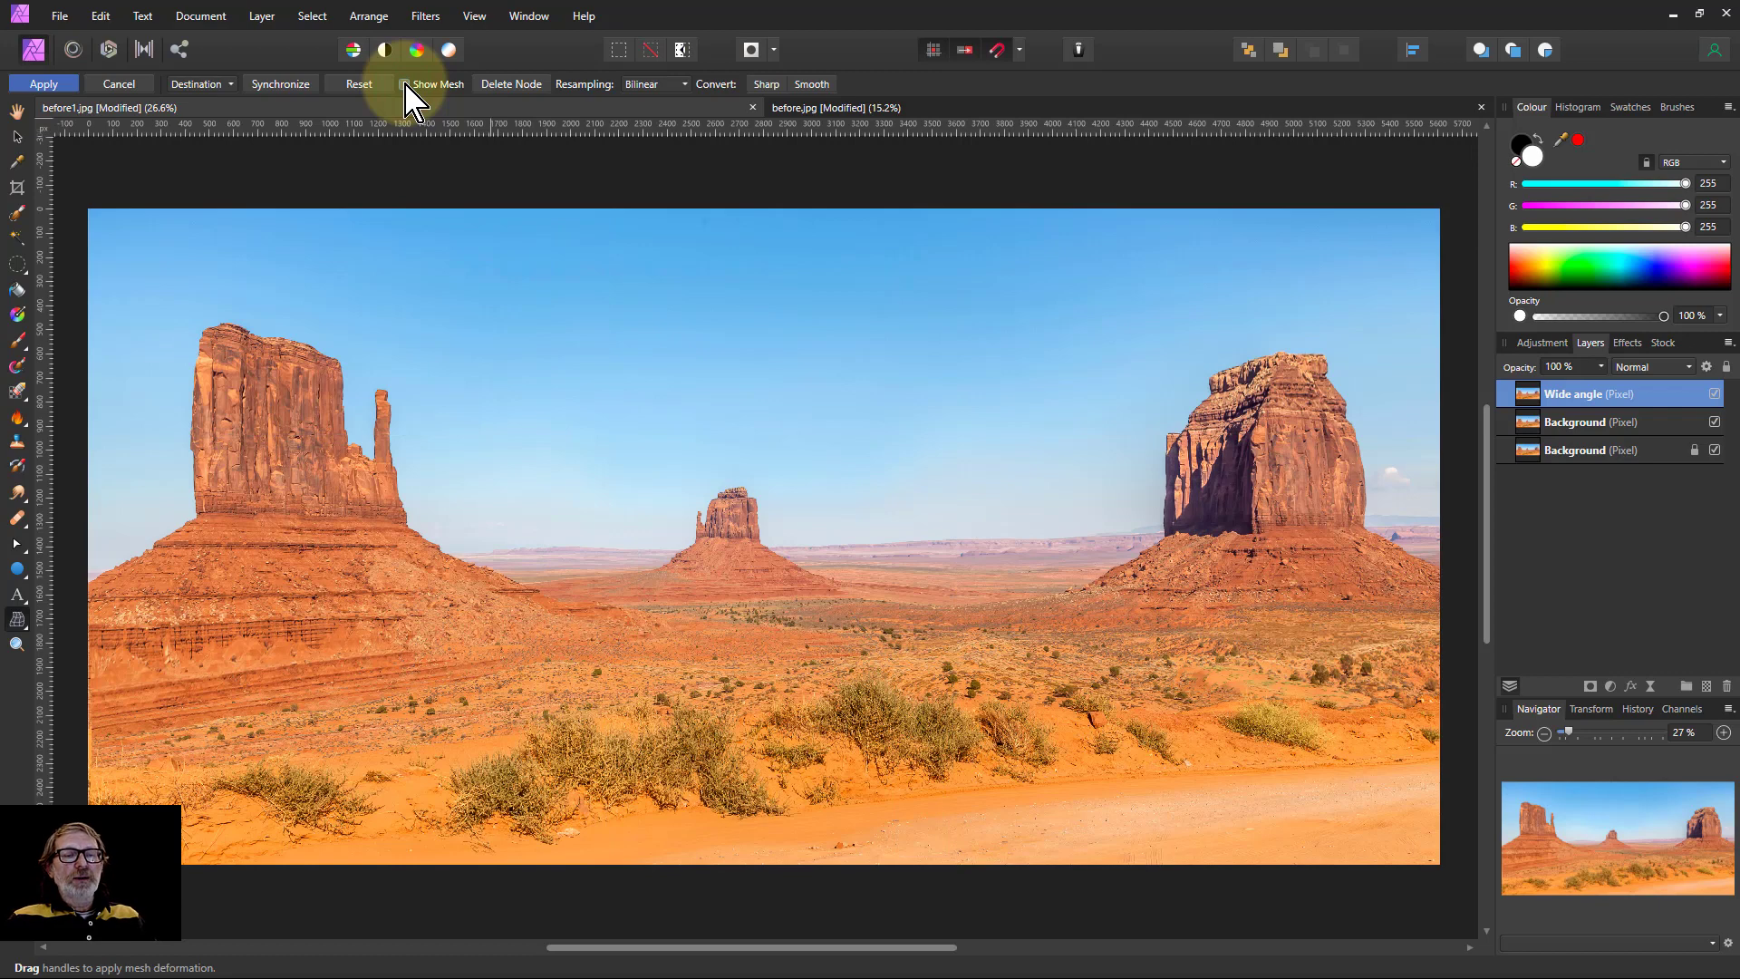
click(405, 84)
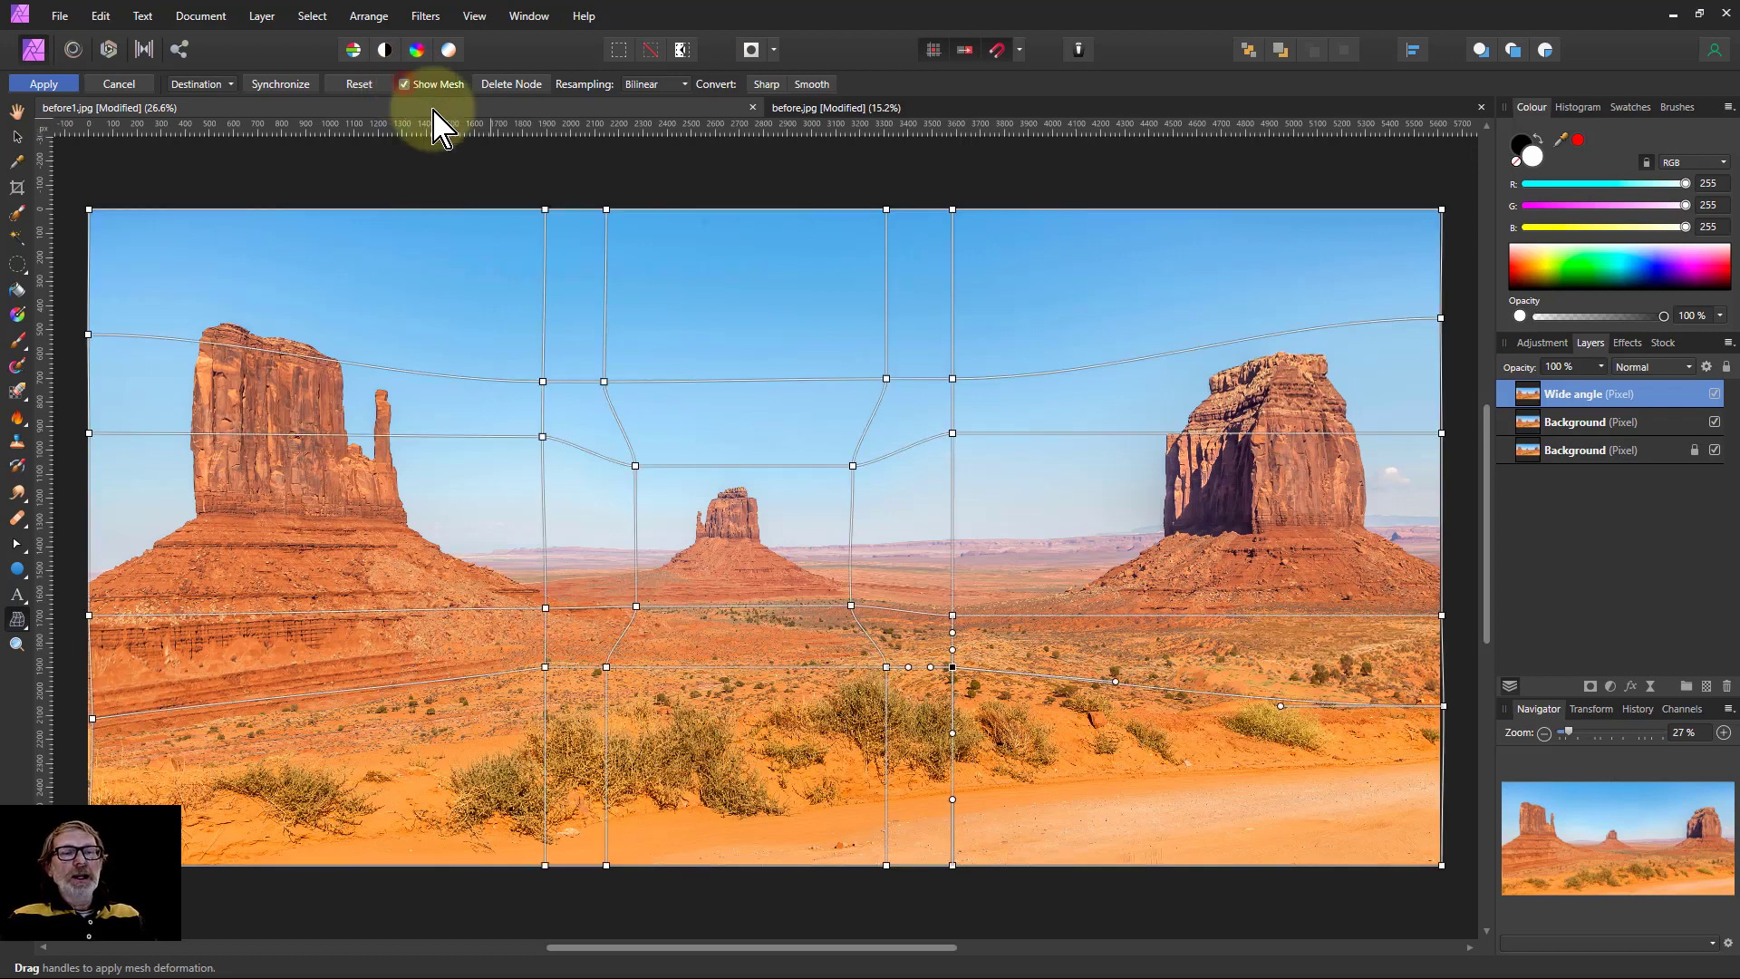
- Apply the wide-angle warp, hide the Wide angle layer, and rename the background copy 'Telephoto'
click(43, 84)
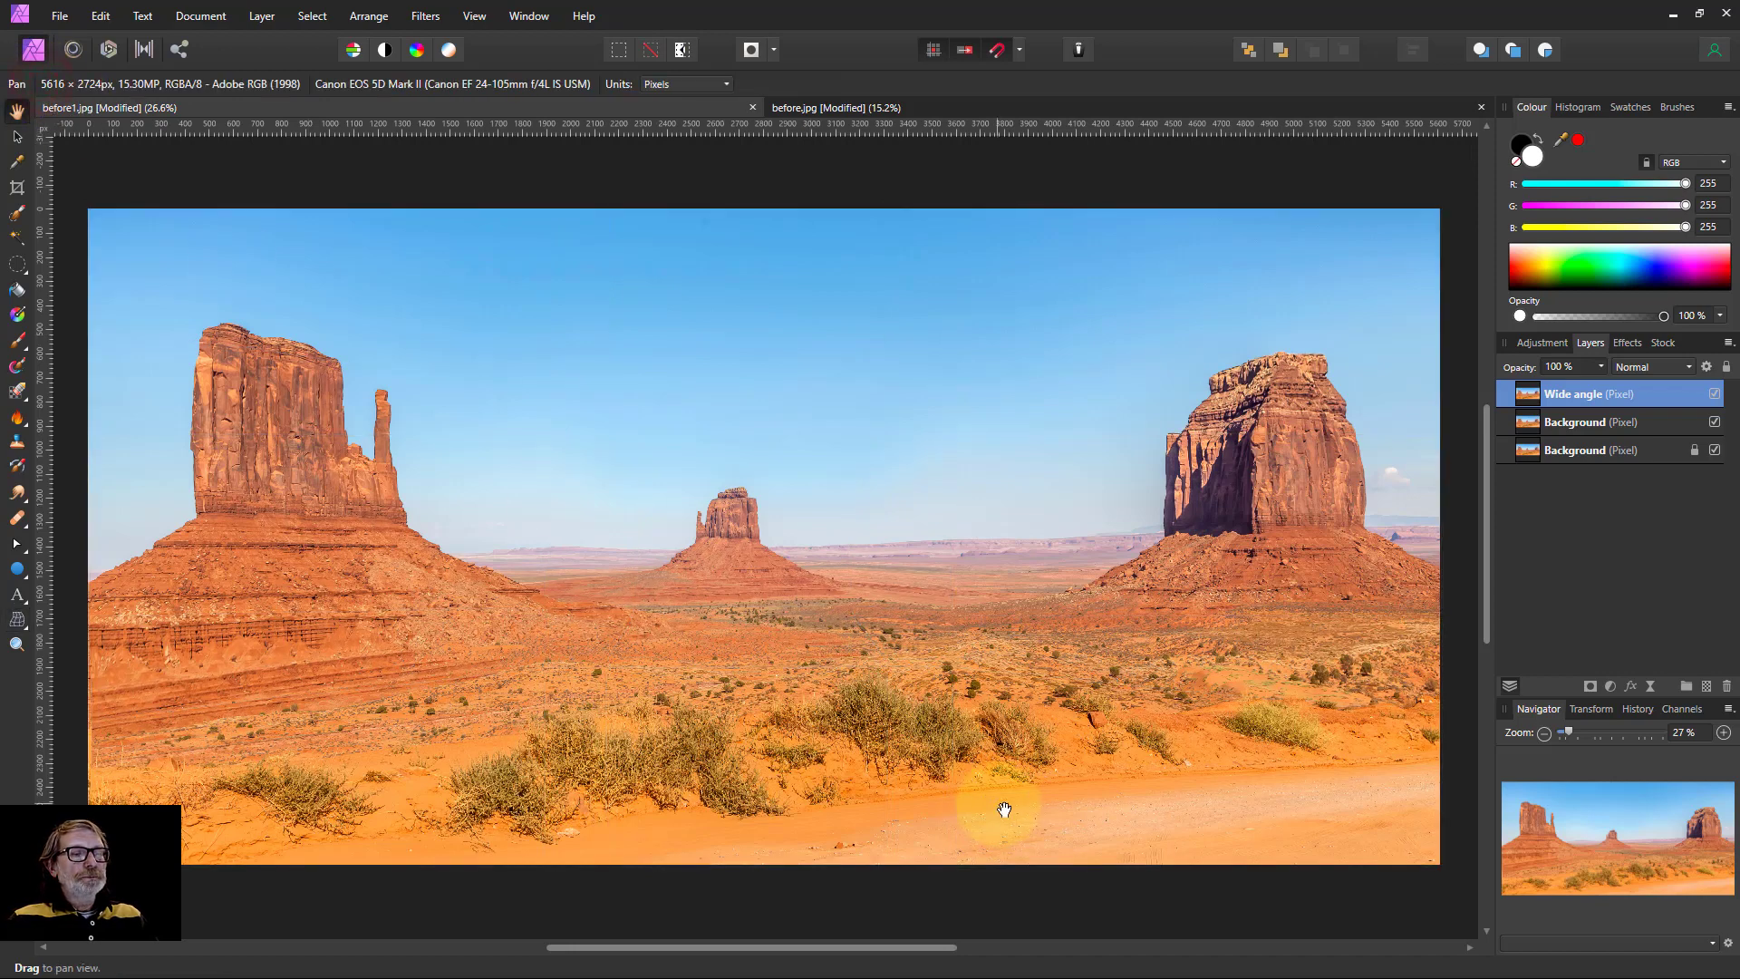
click(1714, 394)
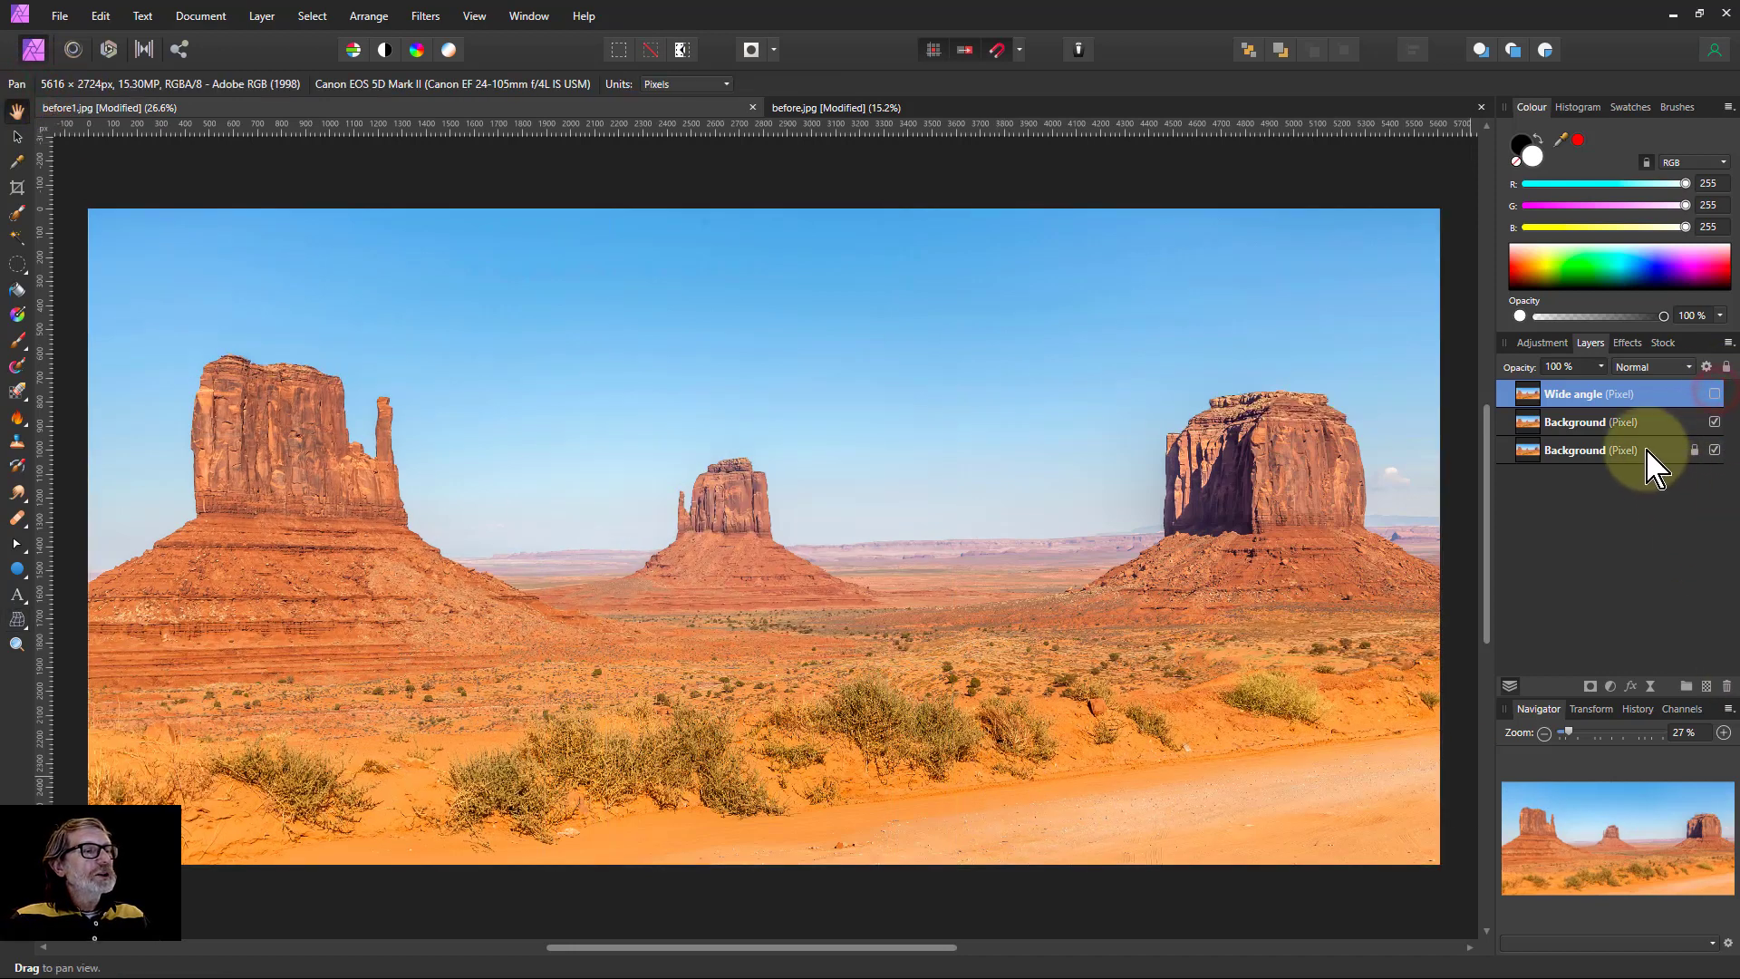
click(1568, 424)
double_click(1568, 425)
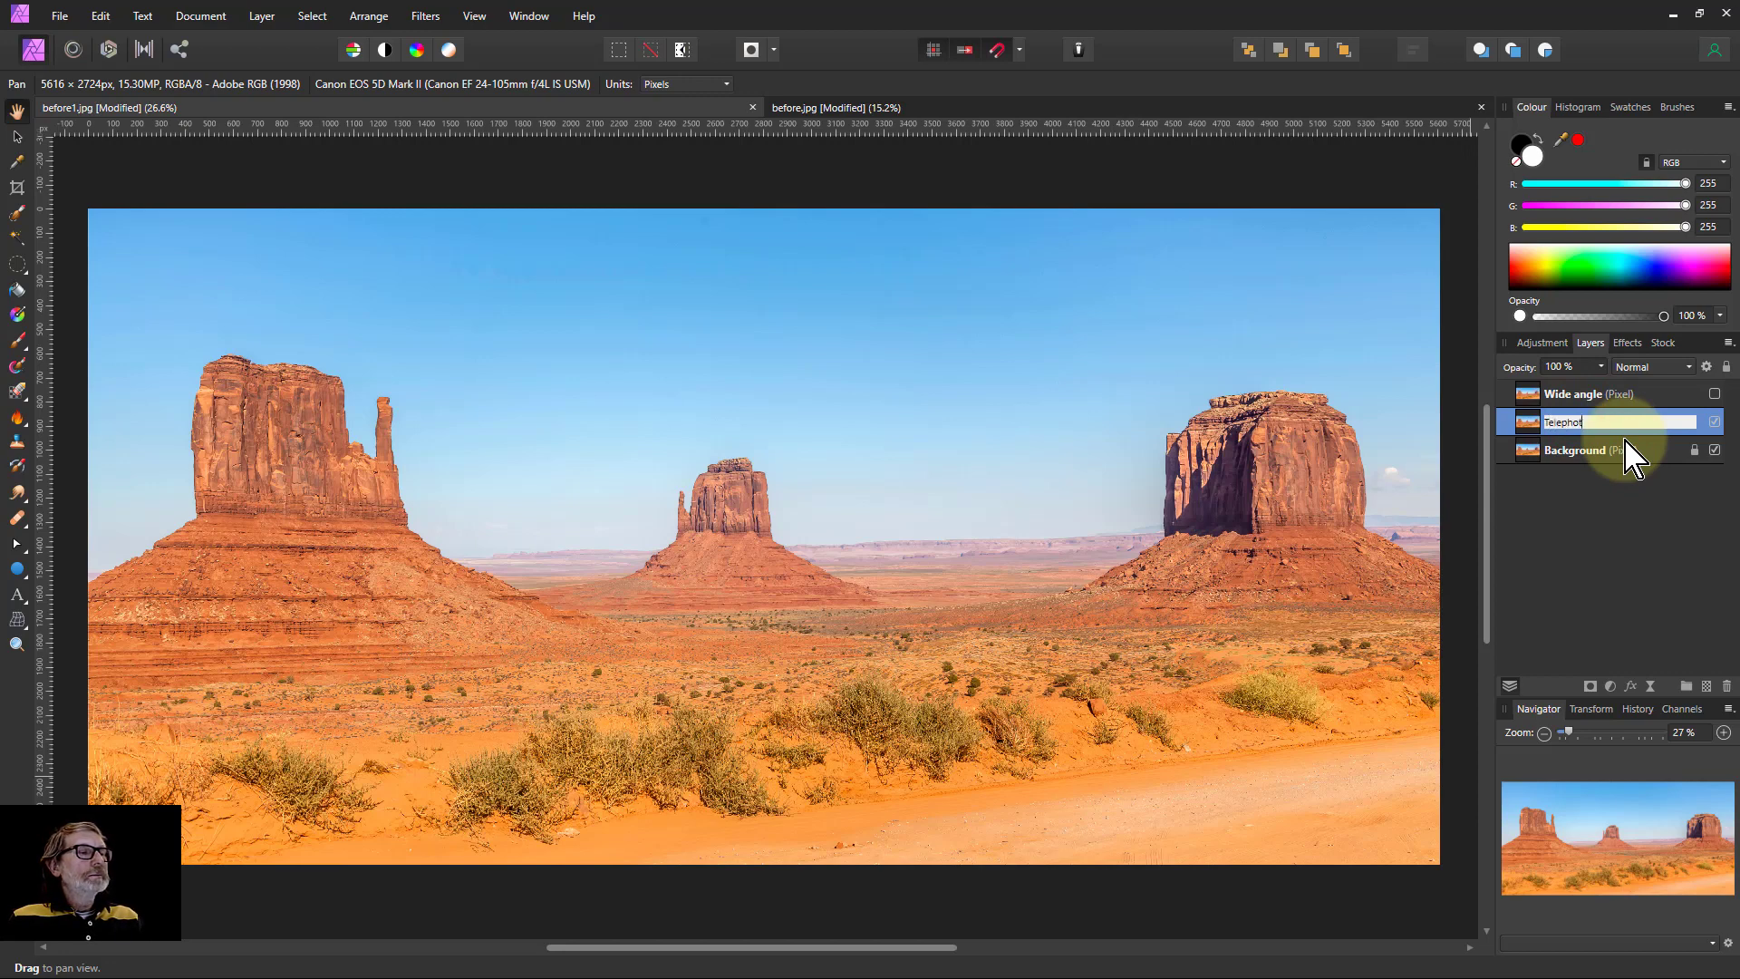
key(Return)
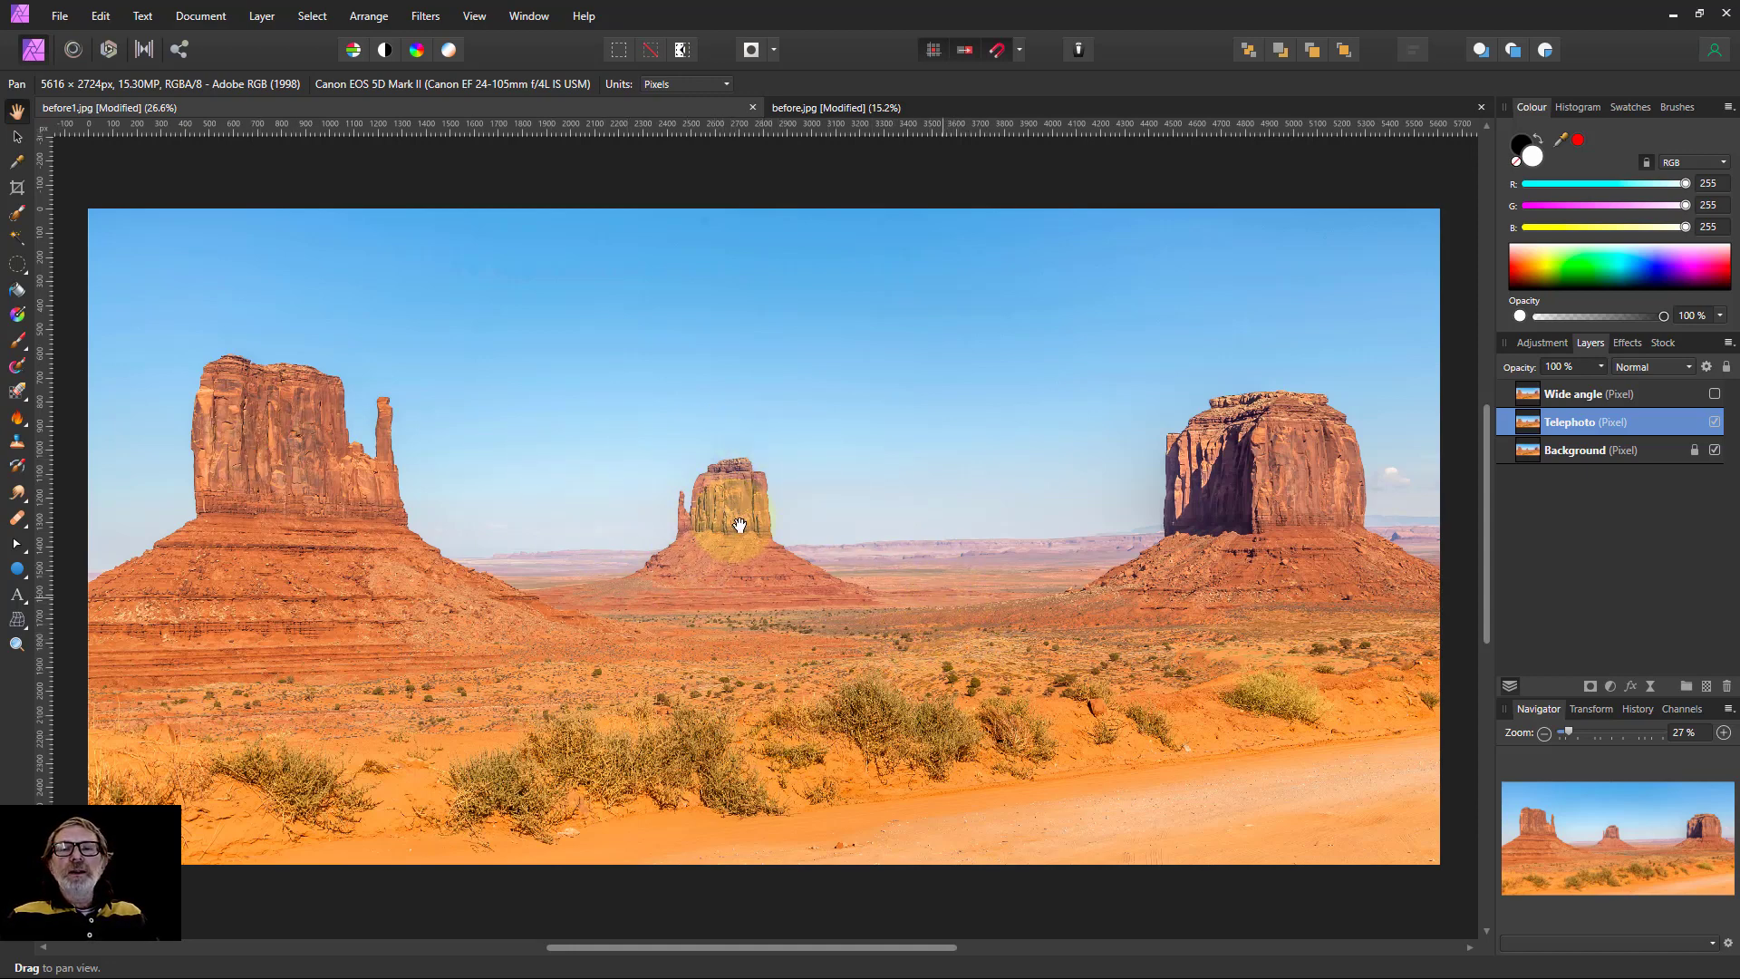
- Start a Mesh Warp on the Telephoto layer with four nodes placed around the middle butte
click(18, 620)
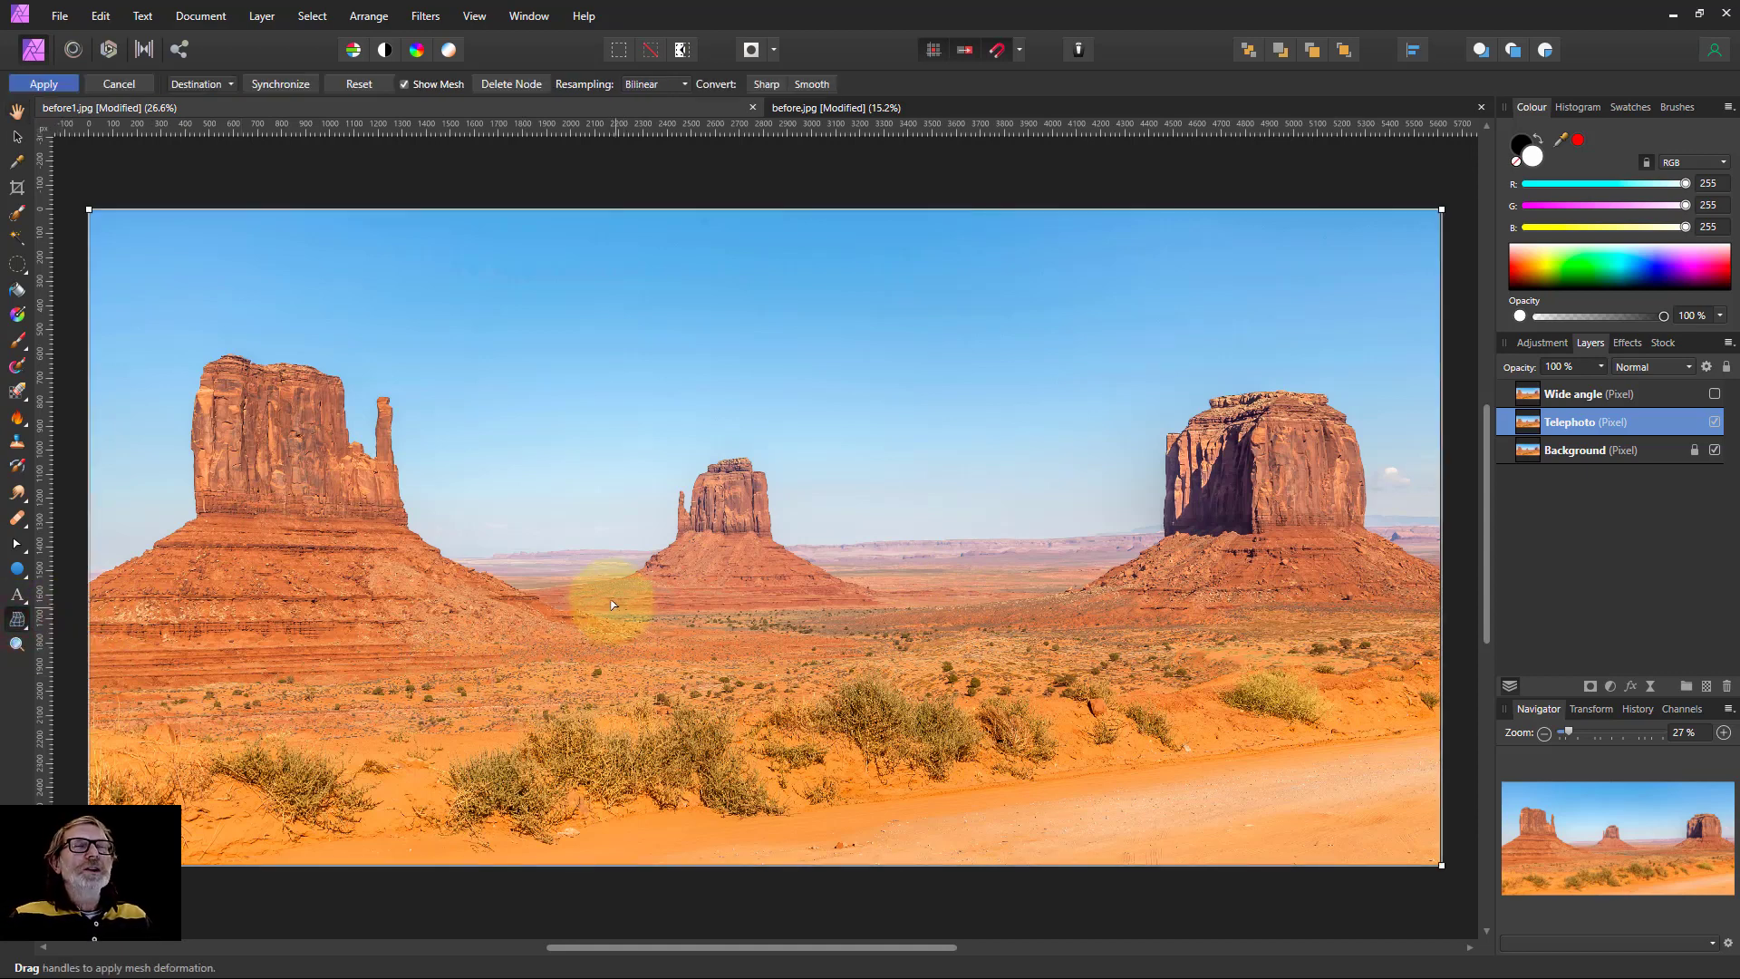
click(606, 442)
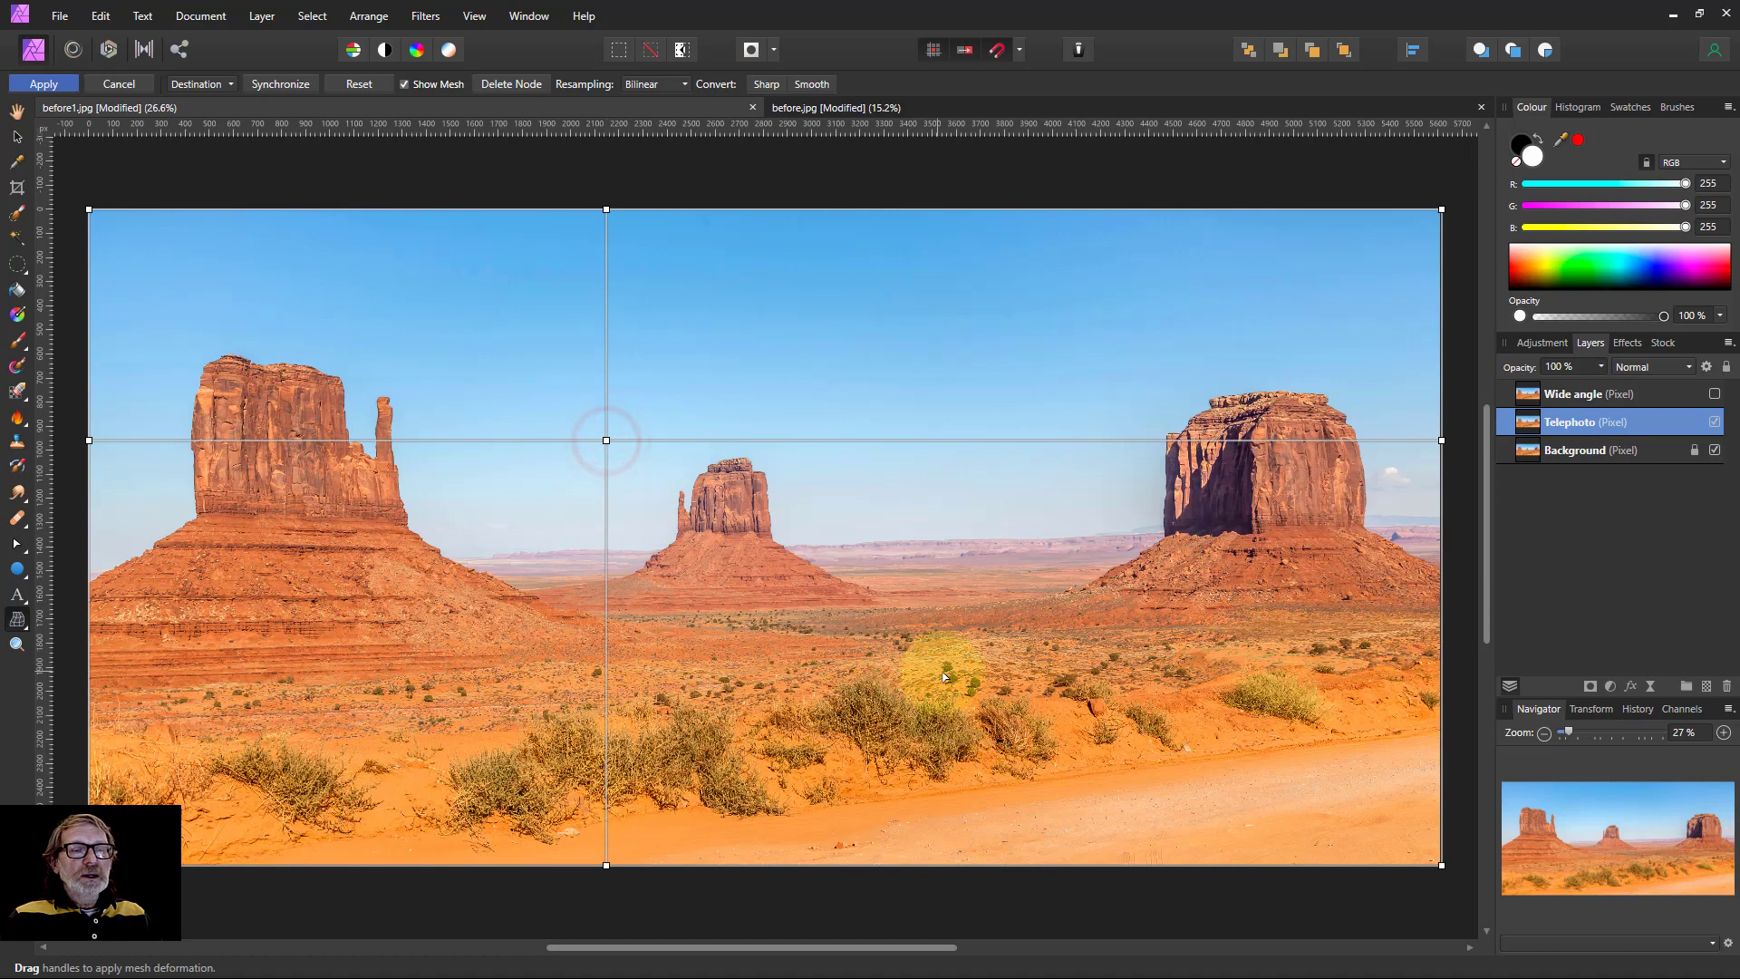
click(882, 618)
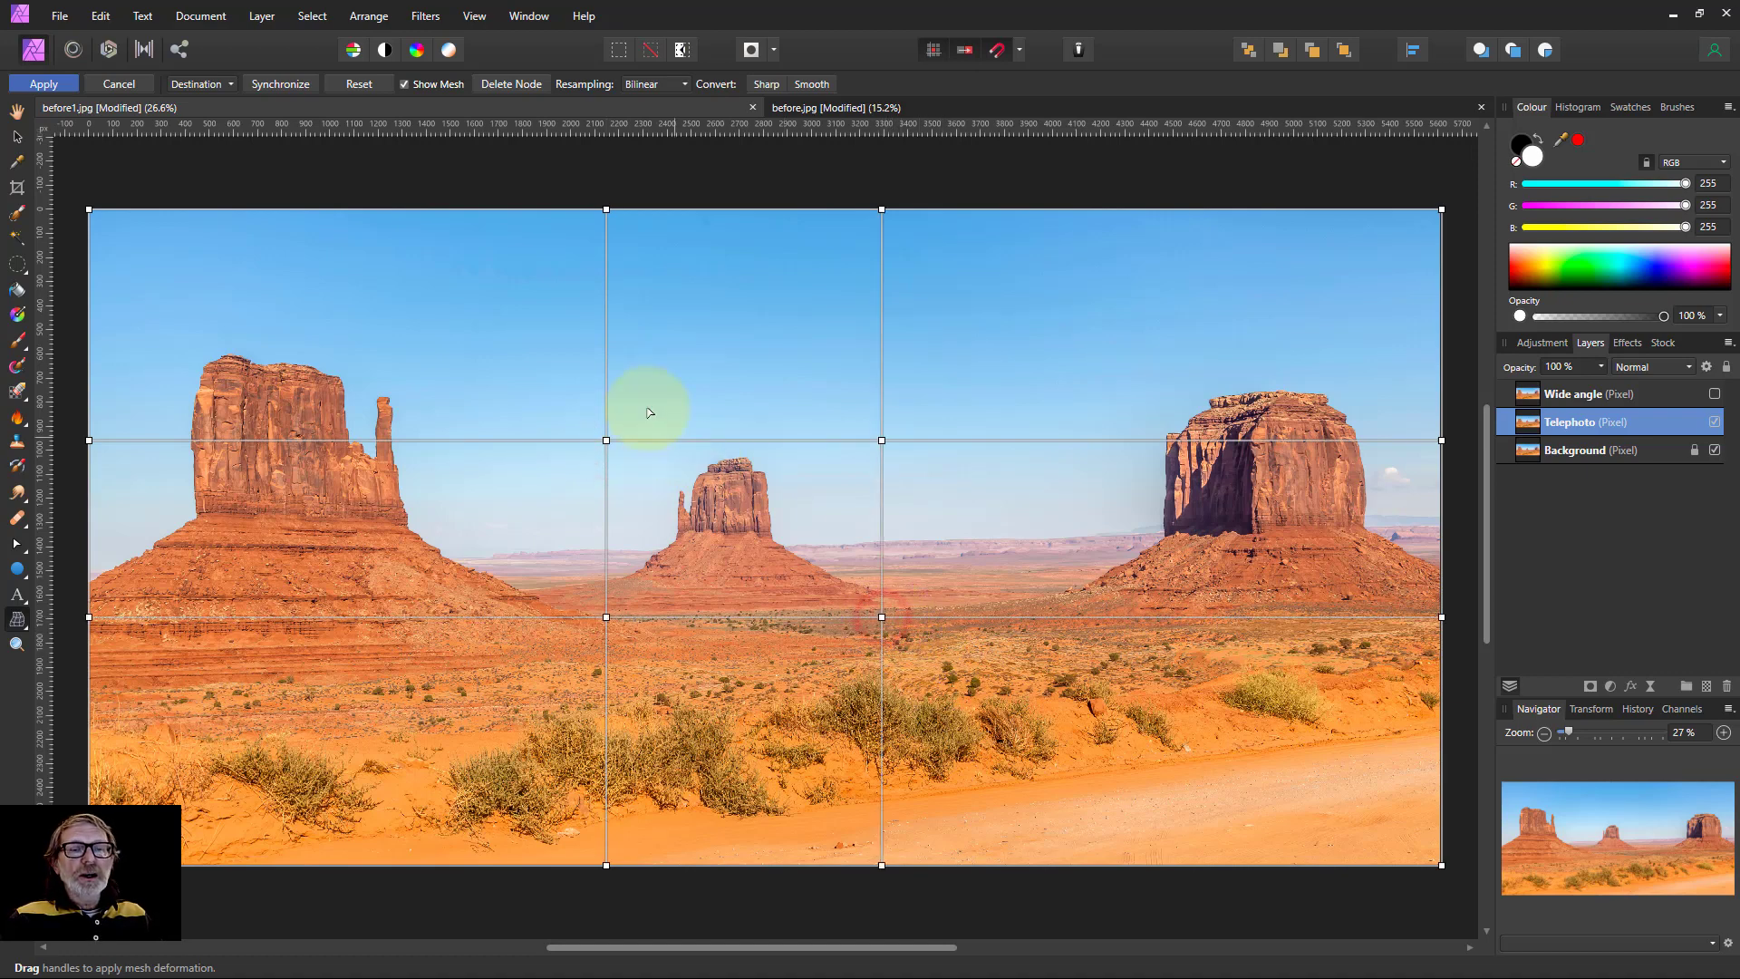
click(540, 379)
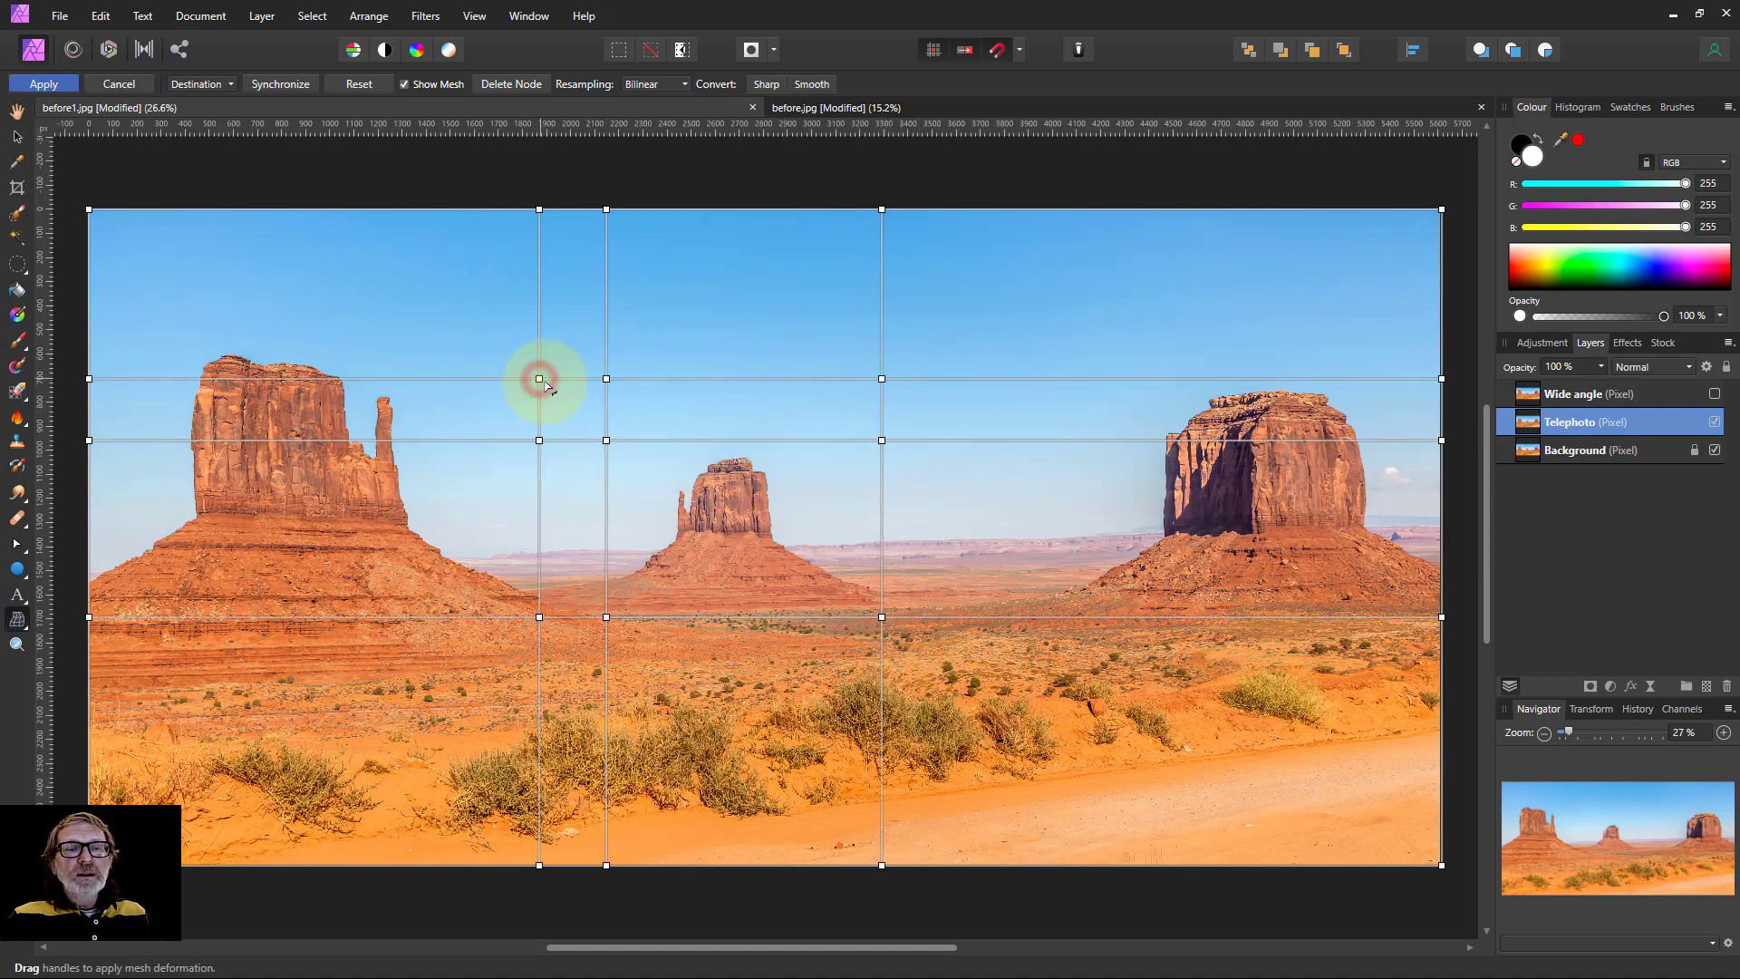
click(945, 671)
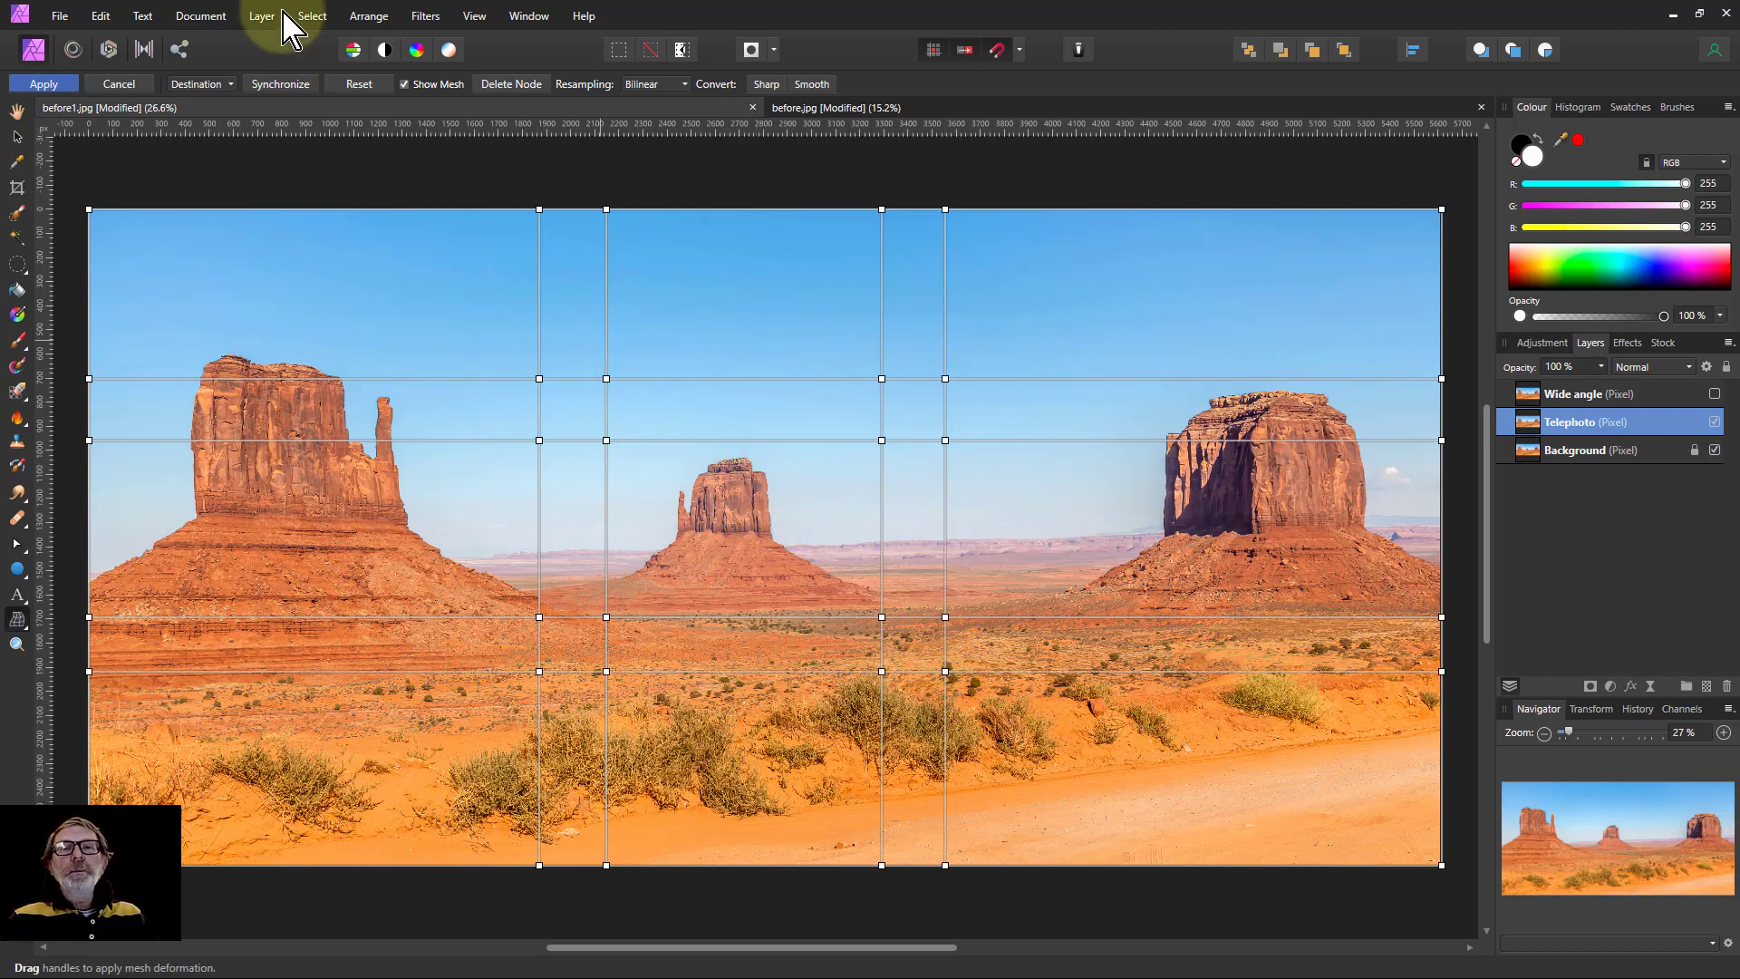
- Switch mesh editing to Source and pull the four nodes around the middle butte inward
click(212, 85)
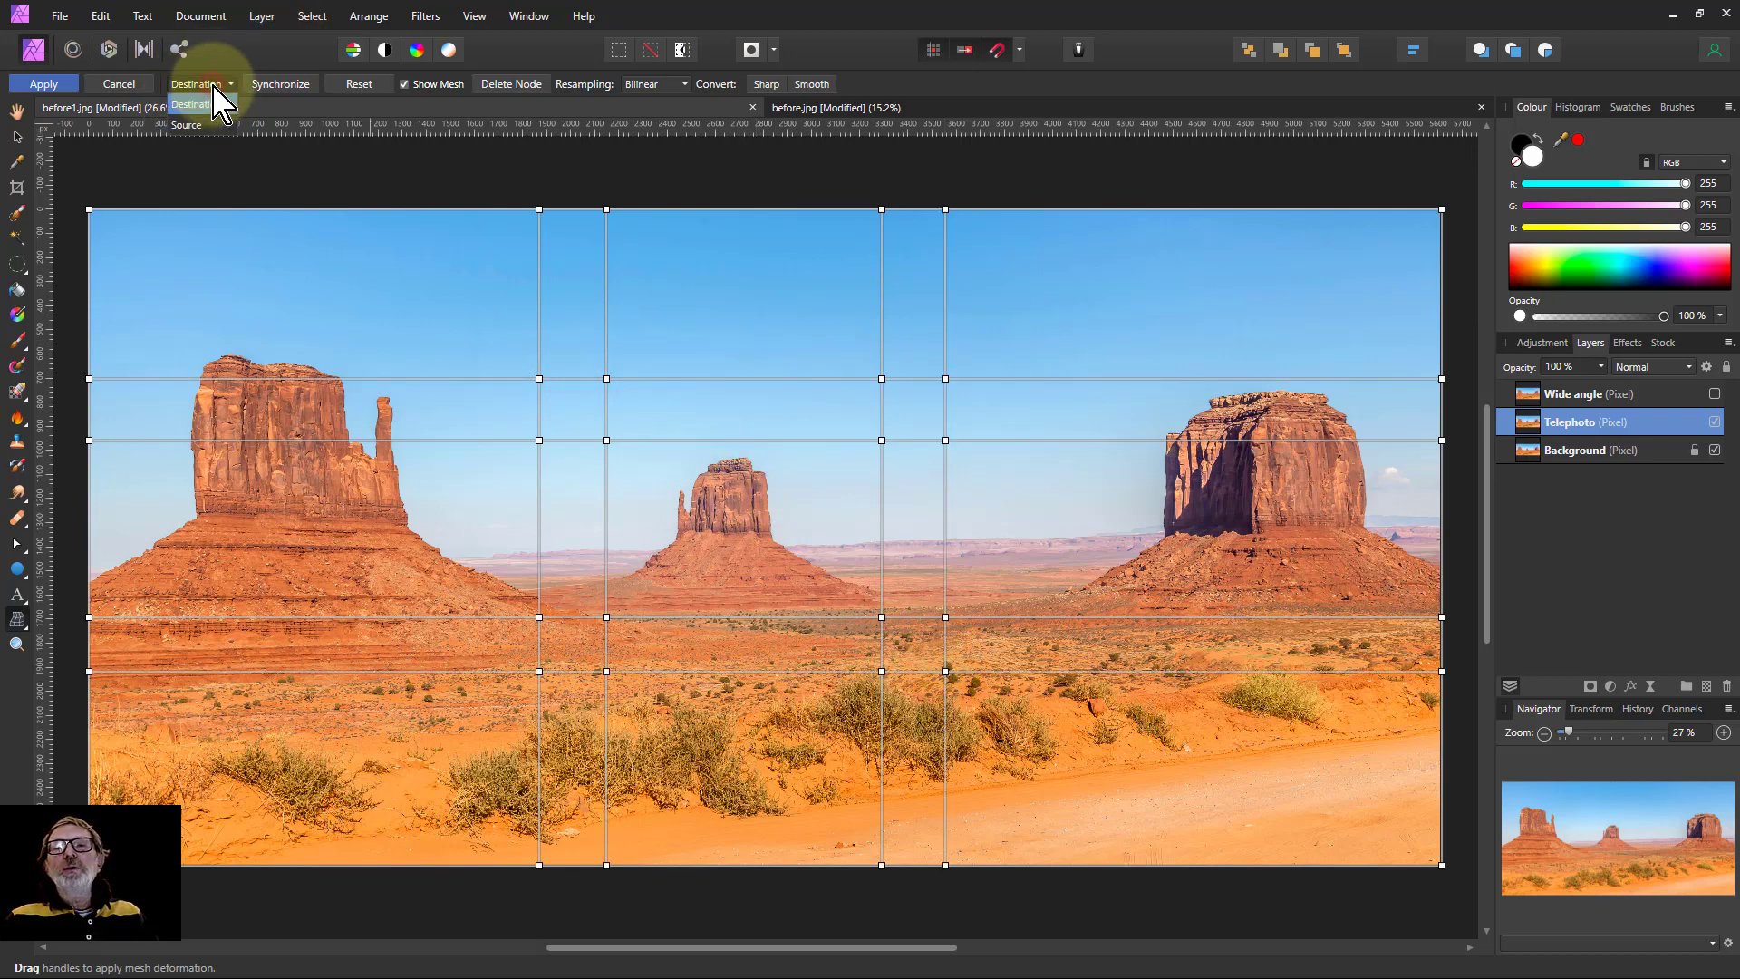
click(187, 126)
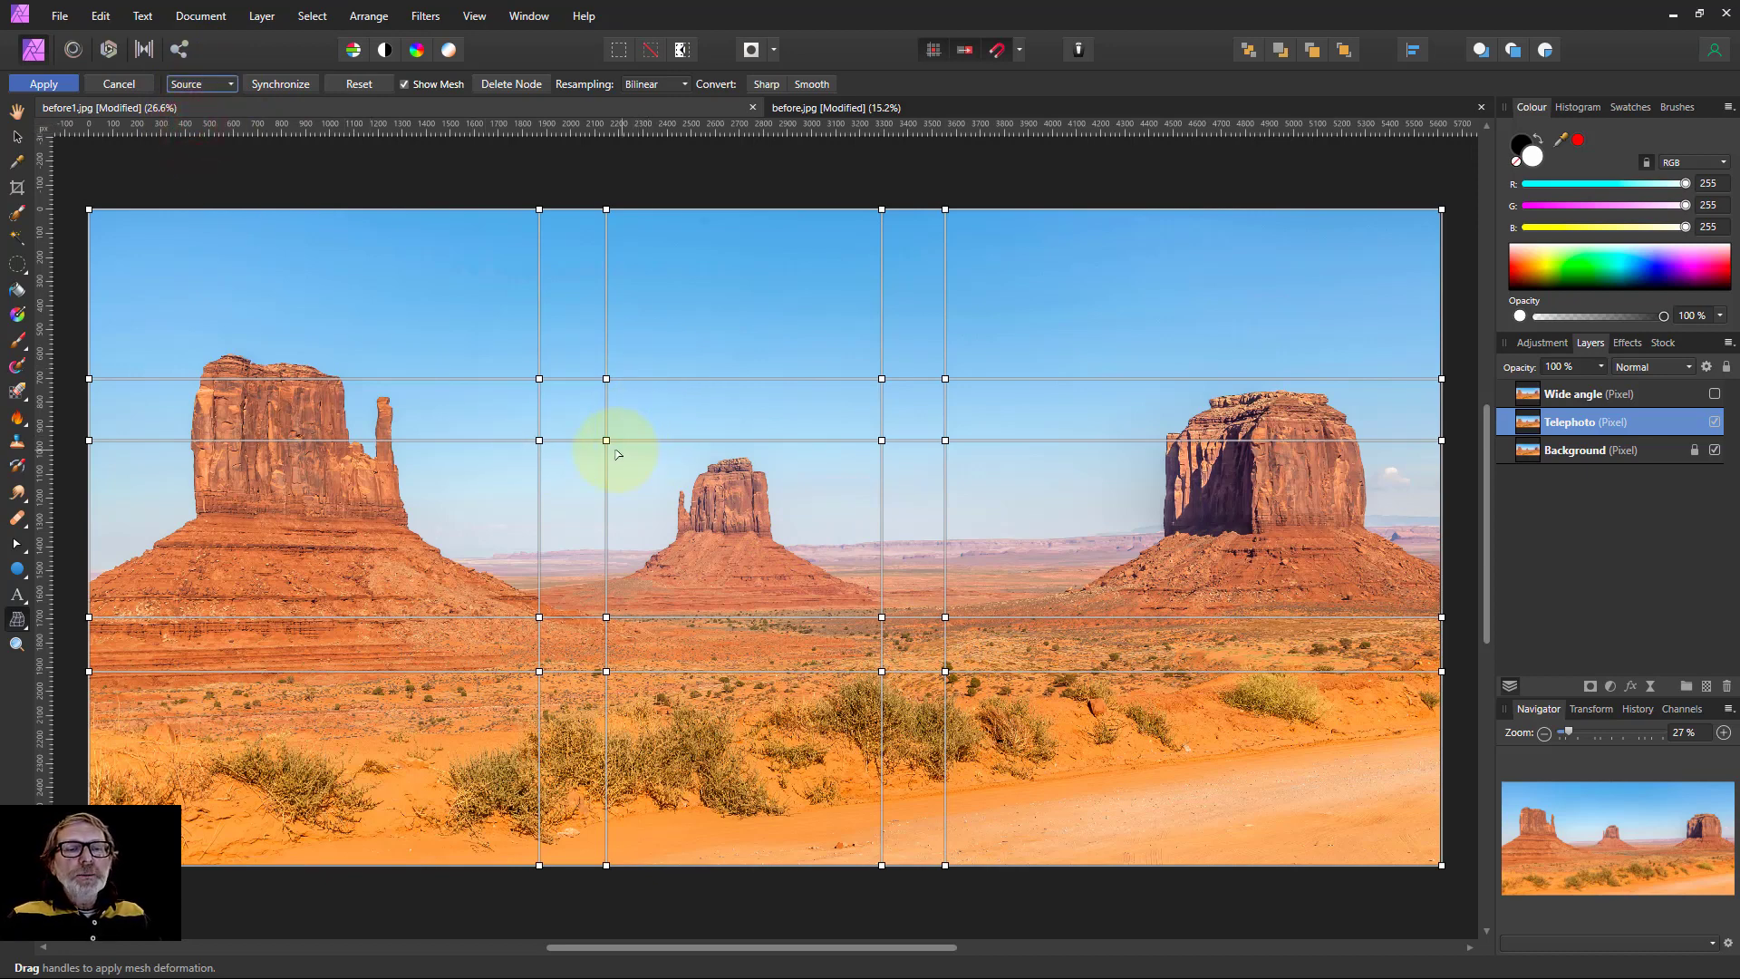
drag(607, 442, 635, 471)
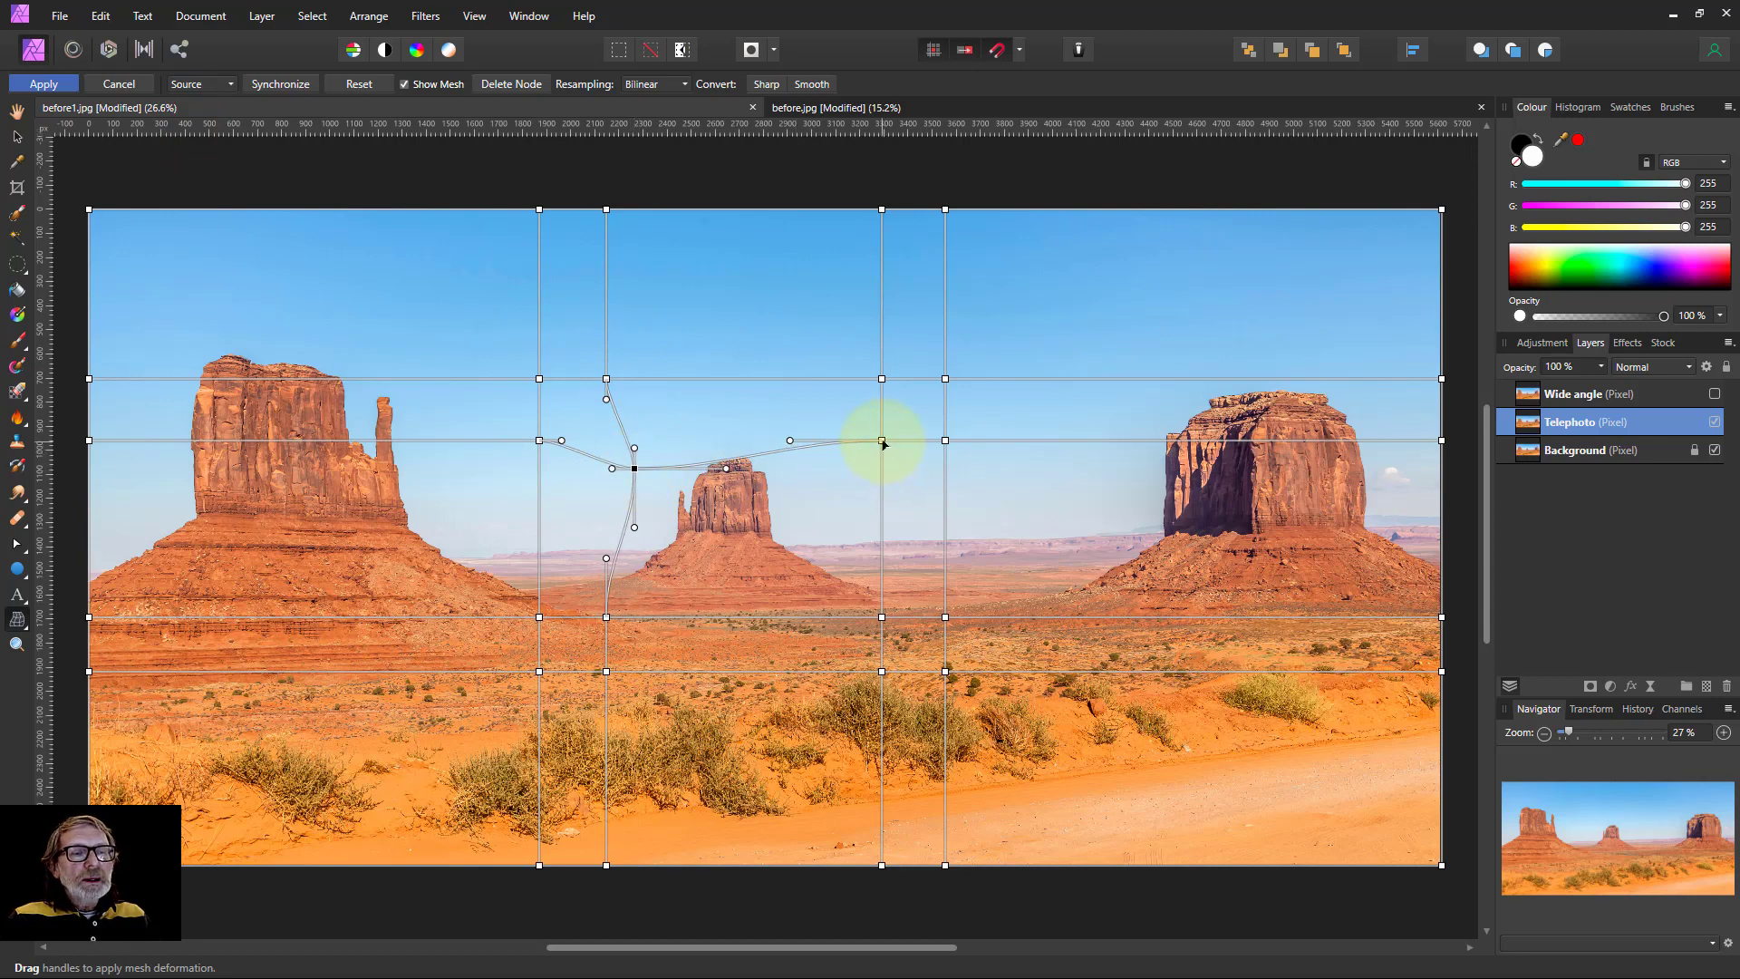
drag(883, 441, 846, 472)
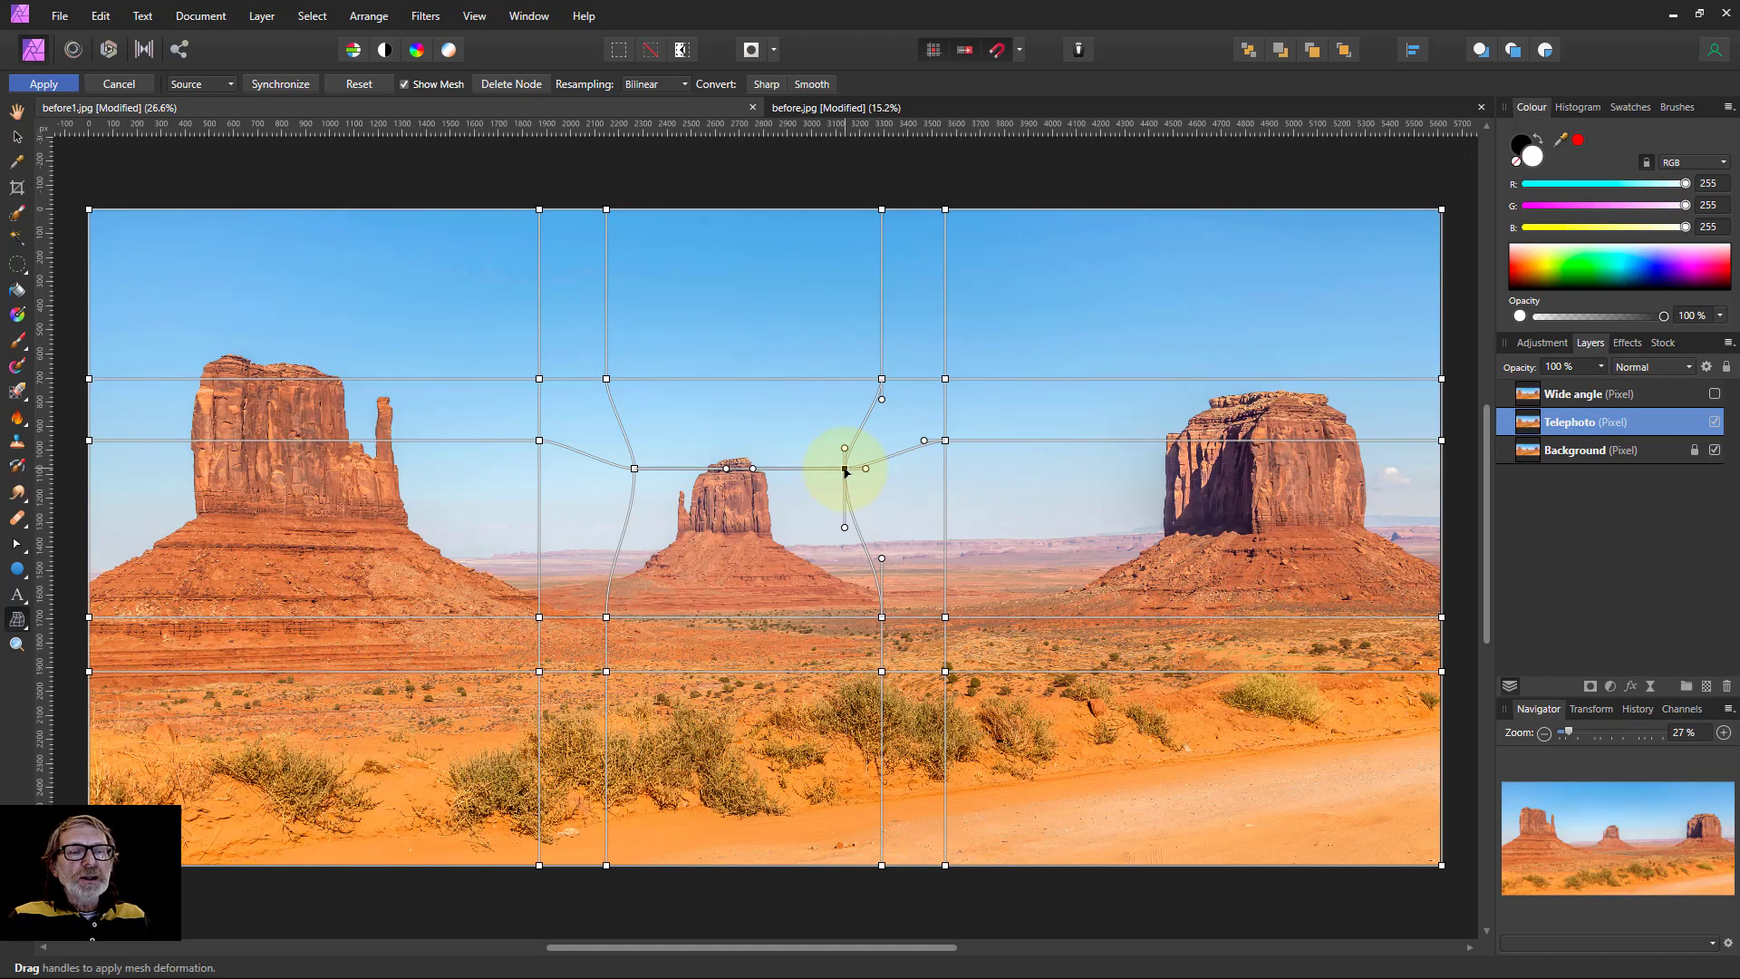
drag(606, 617, 634, 608)
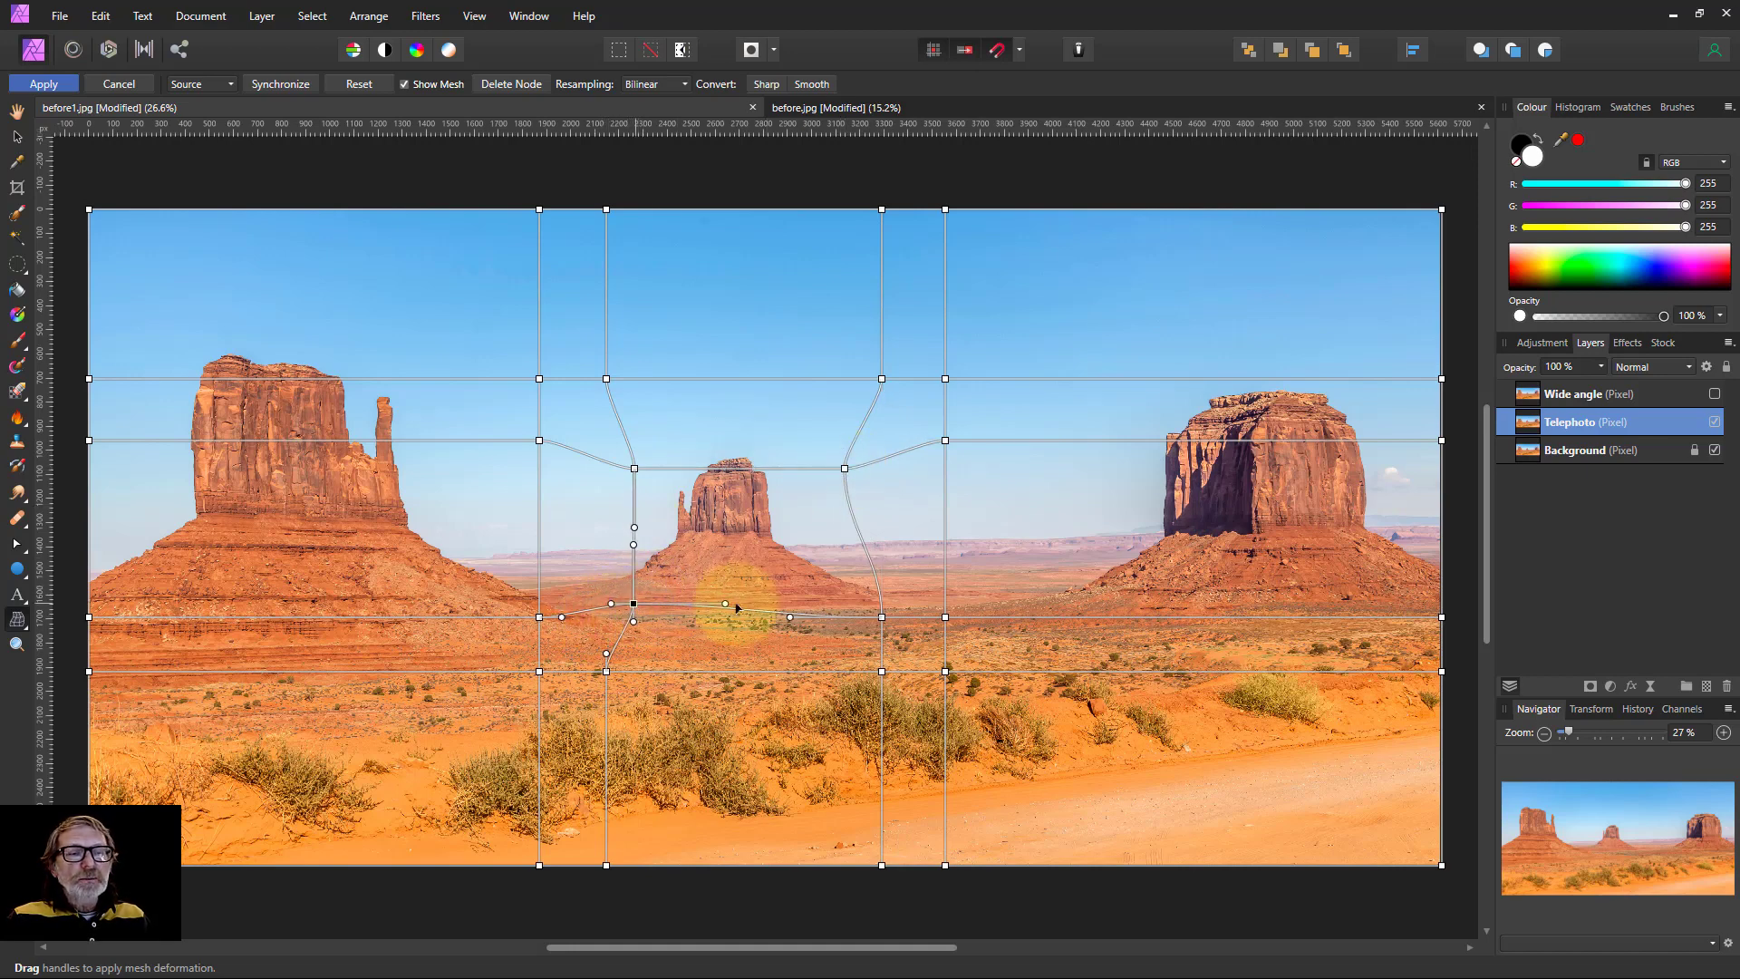
click(880, 617)
drag(879, 619, 846, 607)
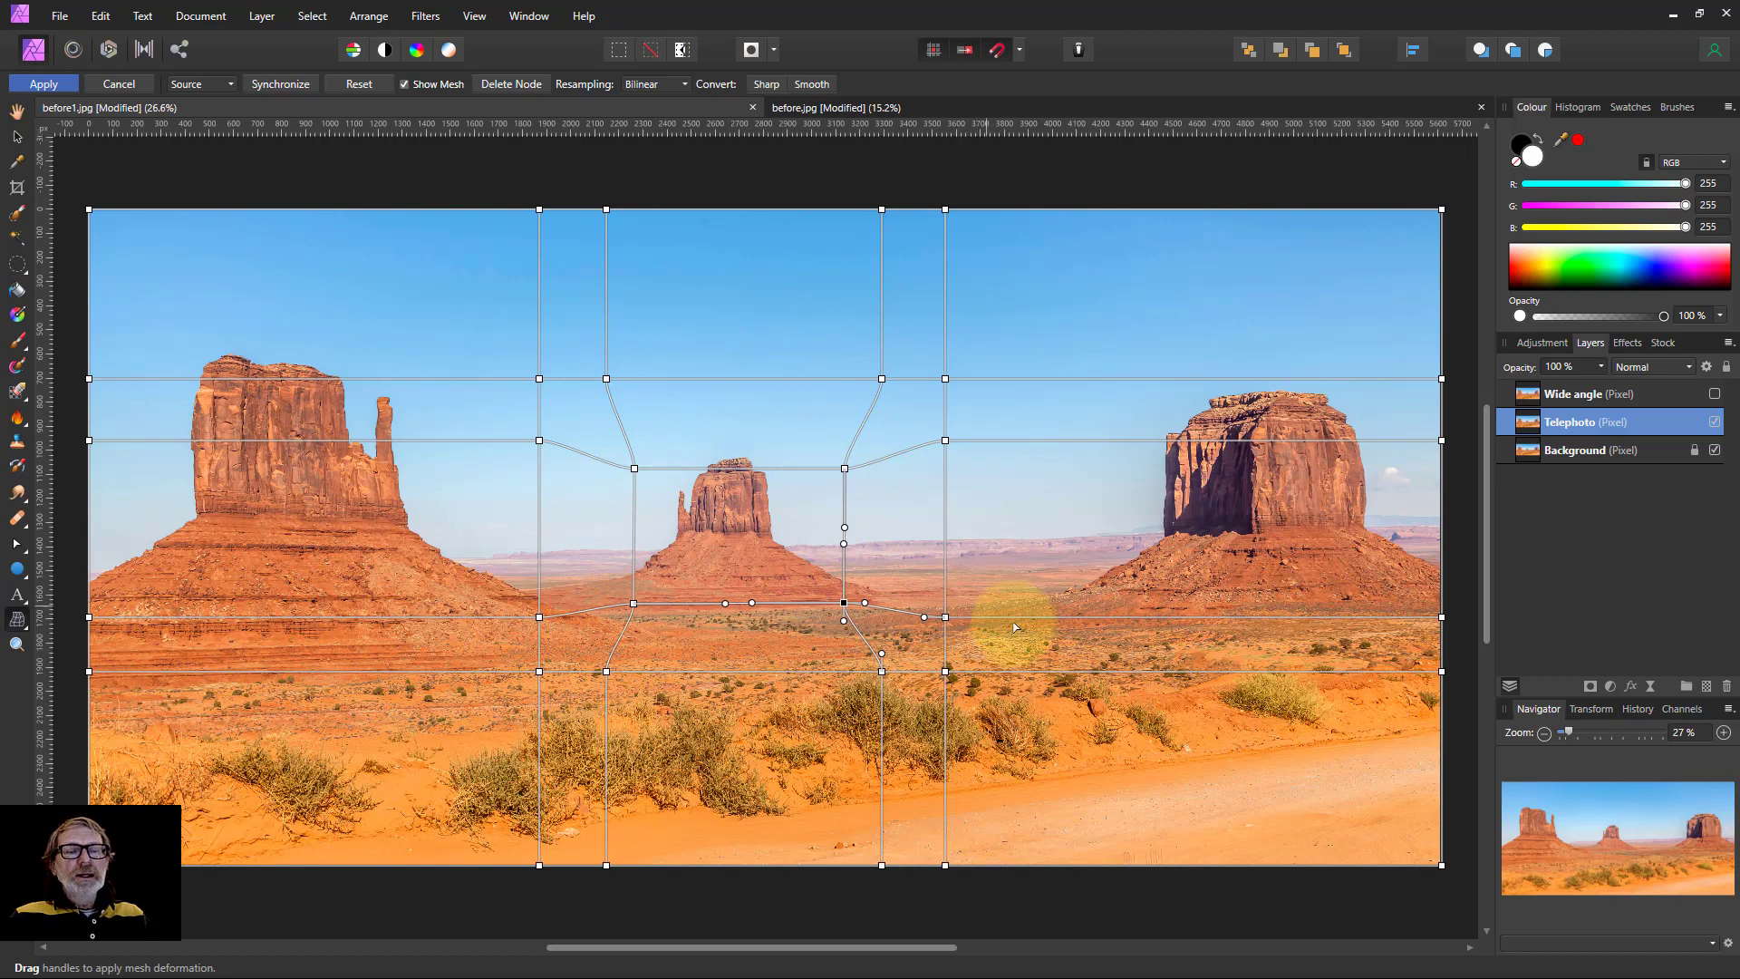
click(196, 83)
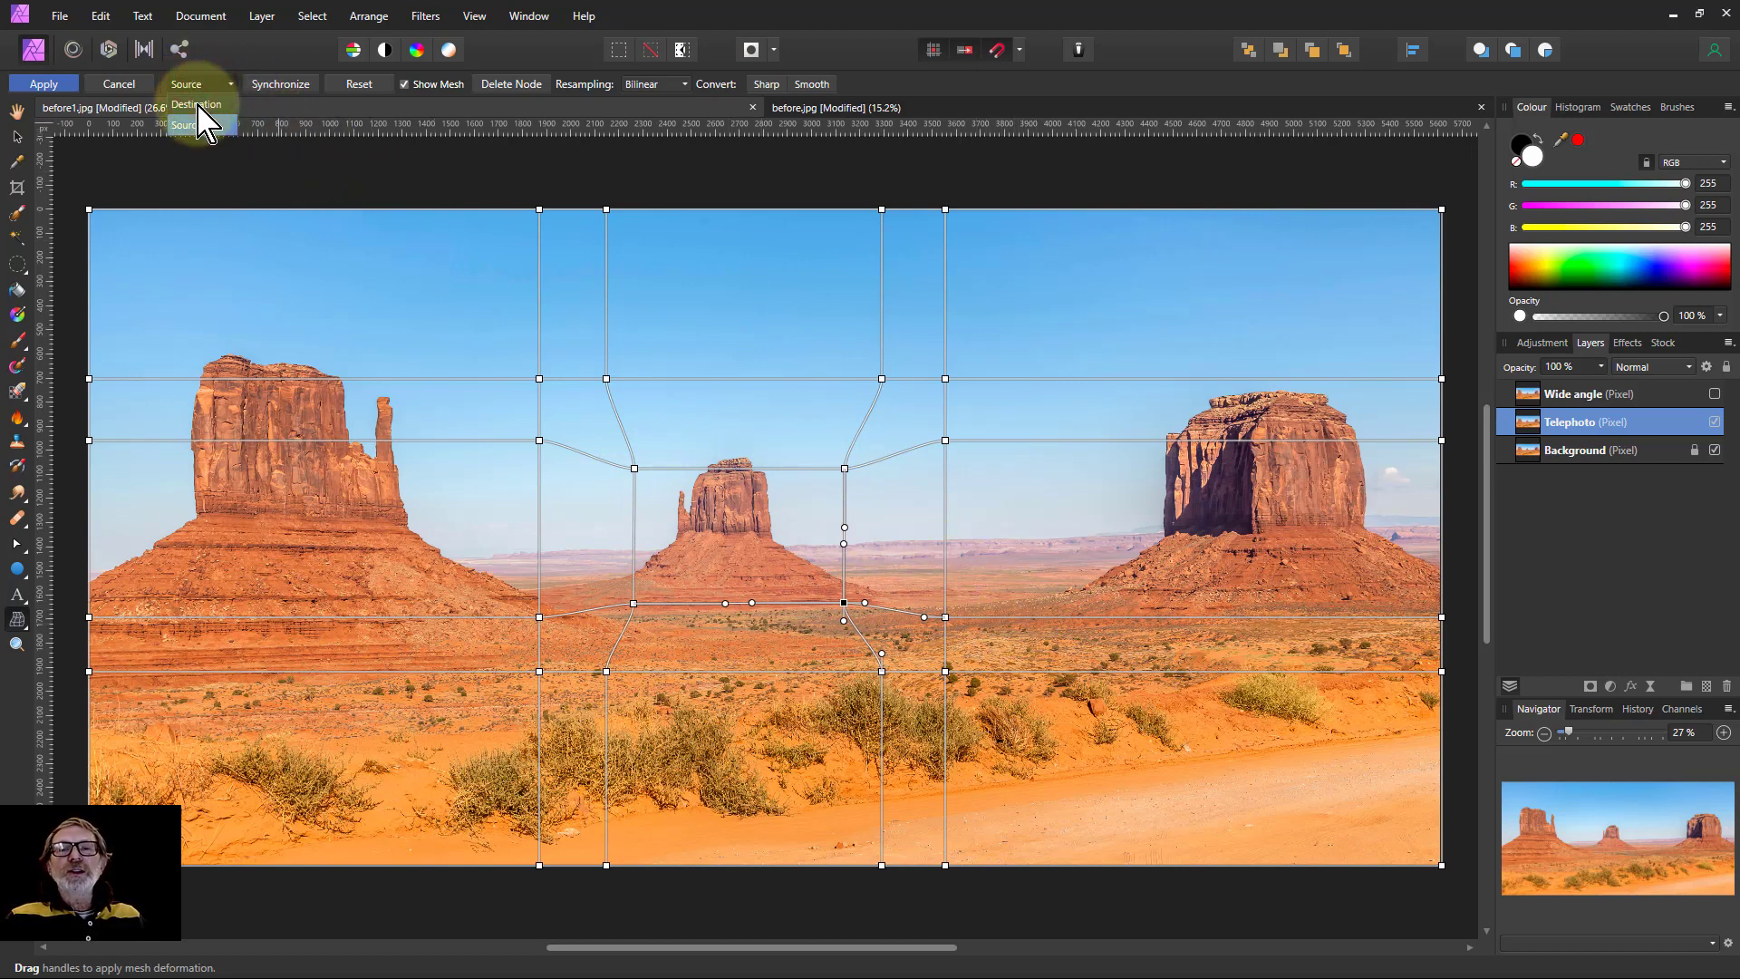
- Return to the Destination mesh, raise both lower nodes slightly, preview, and apply the Telephoto warp
click(196, 105)
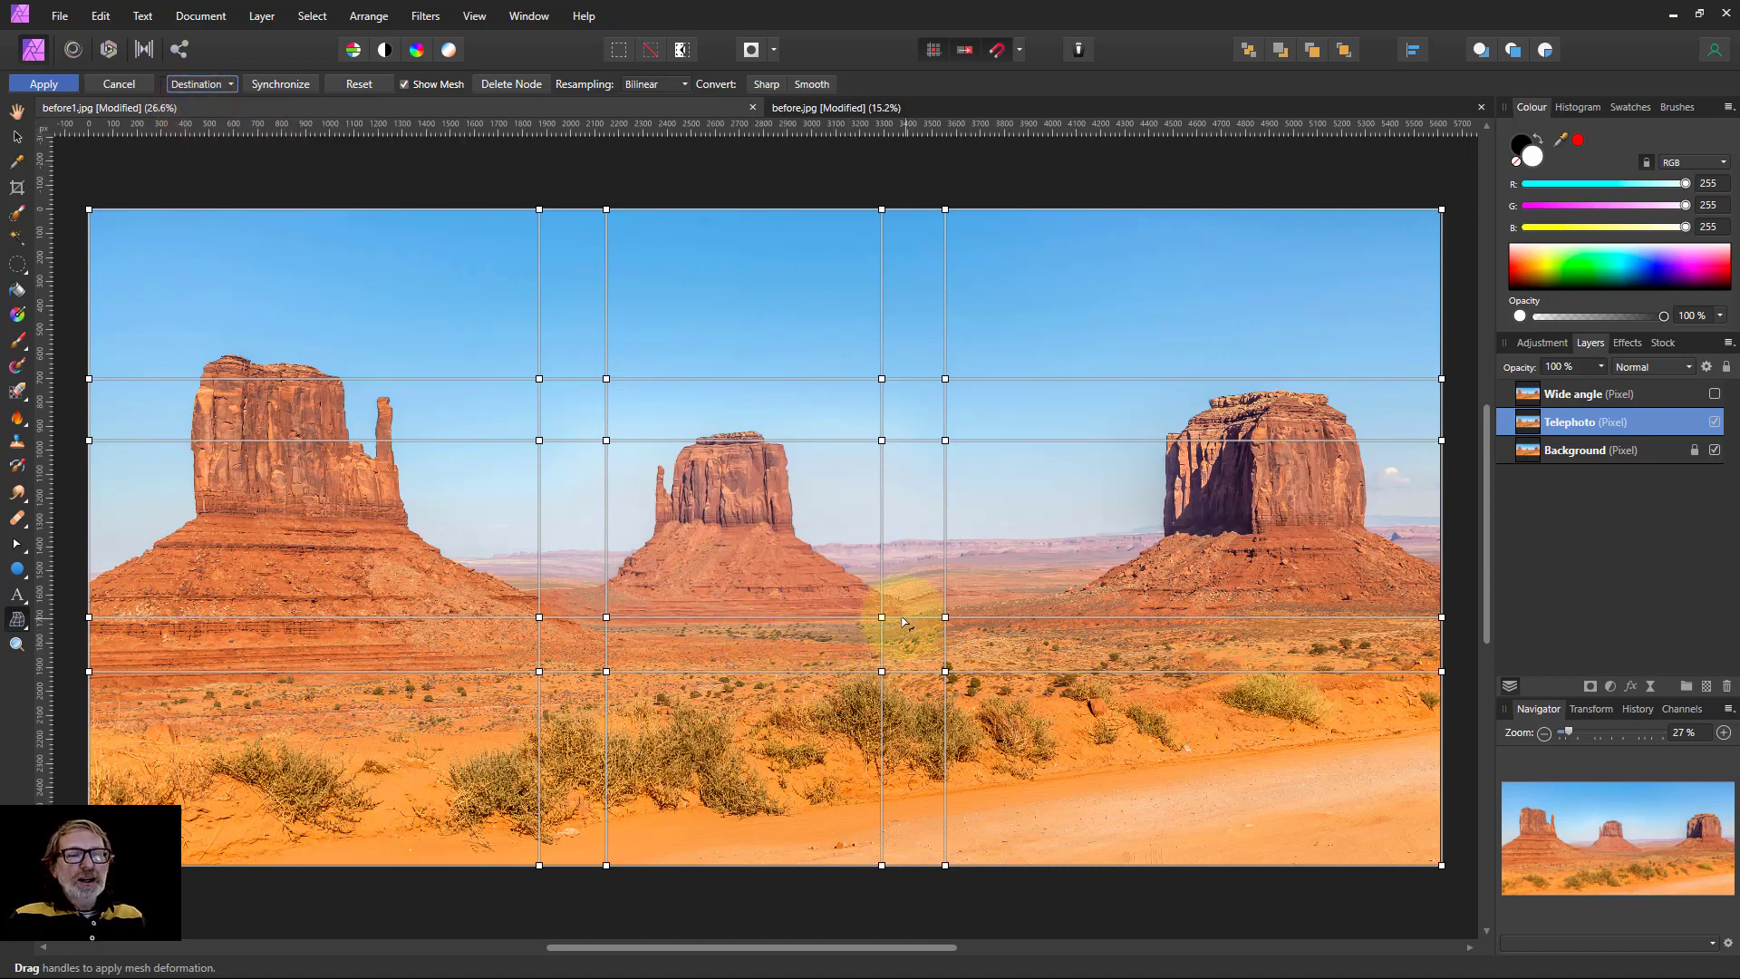
drag(885, 619, 885, 612)
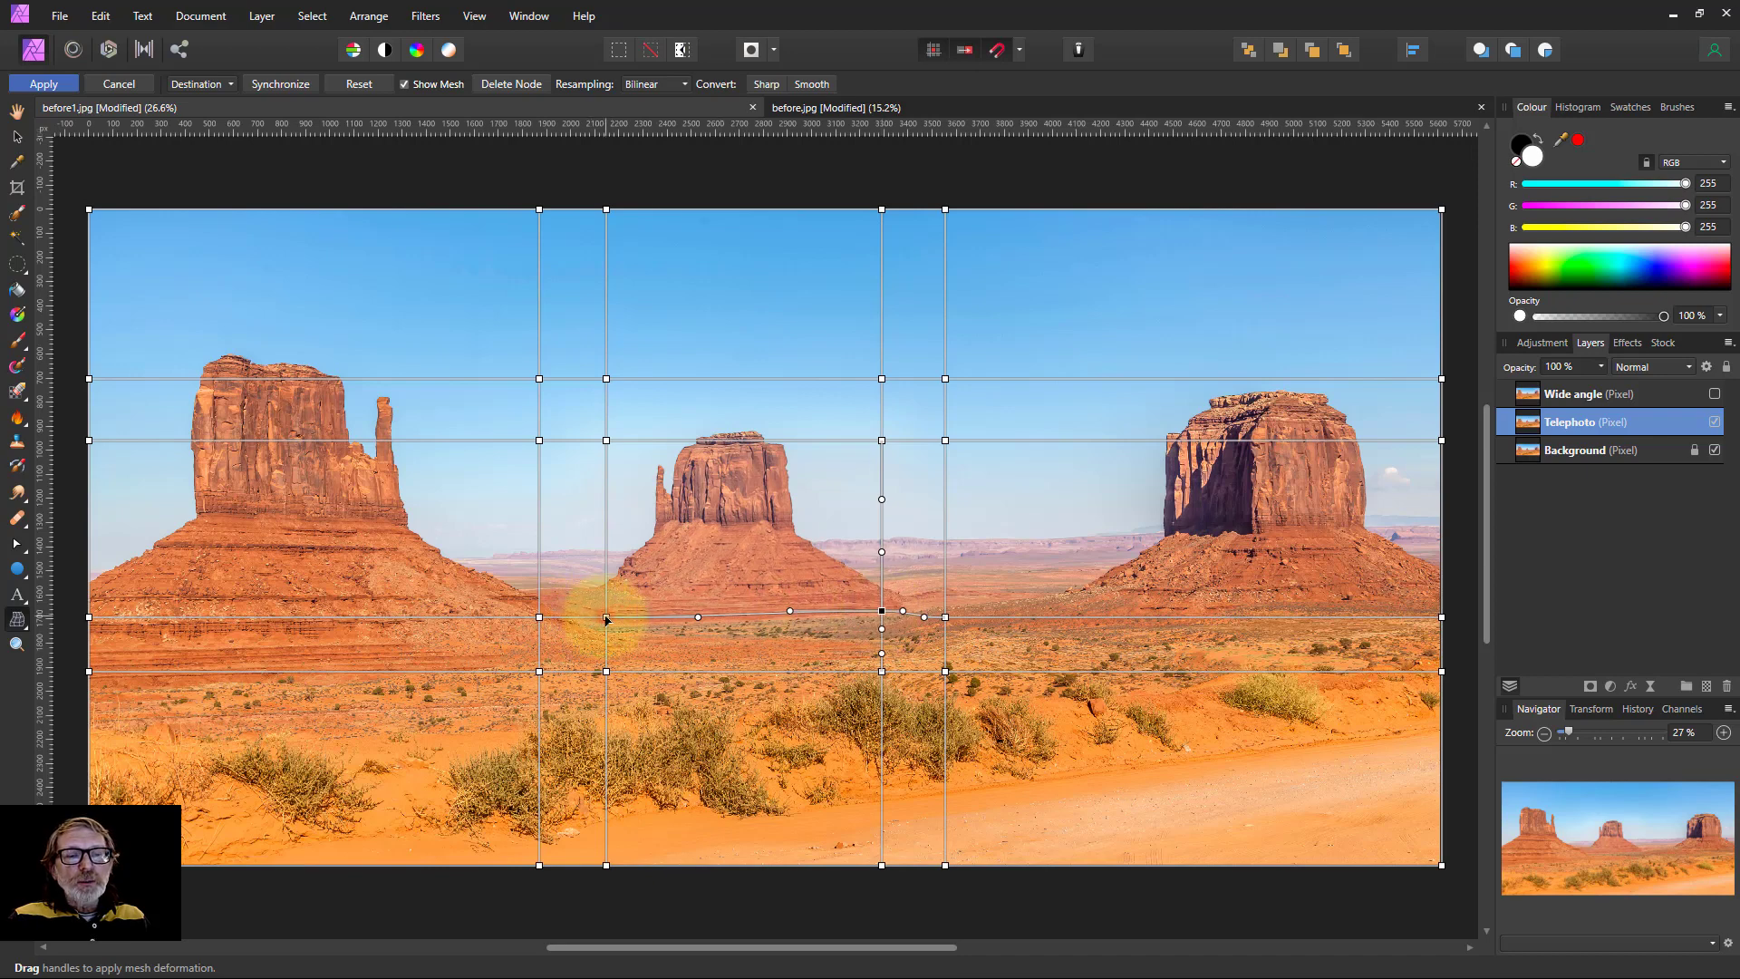
drag(606, 620, 606, 614)
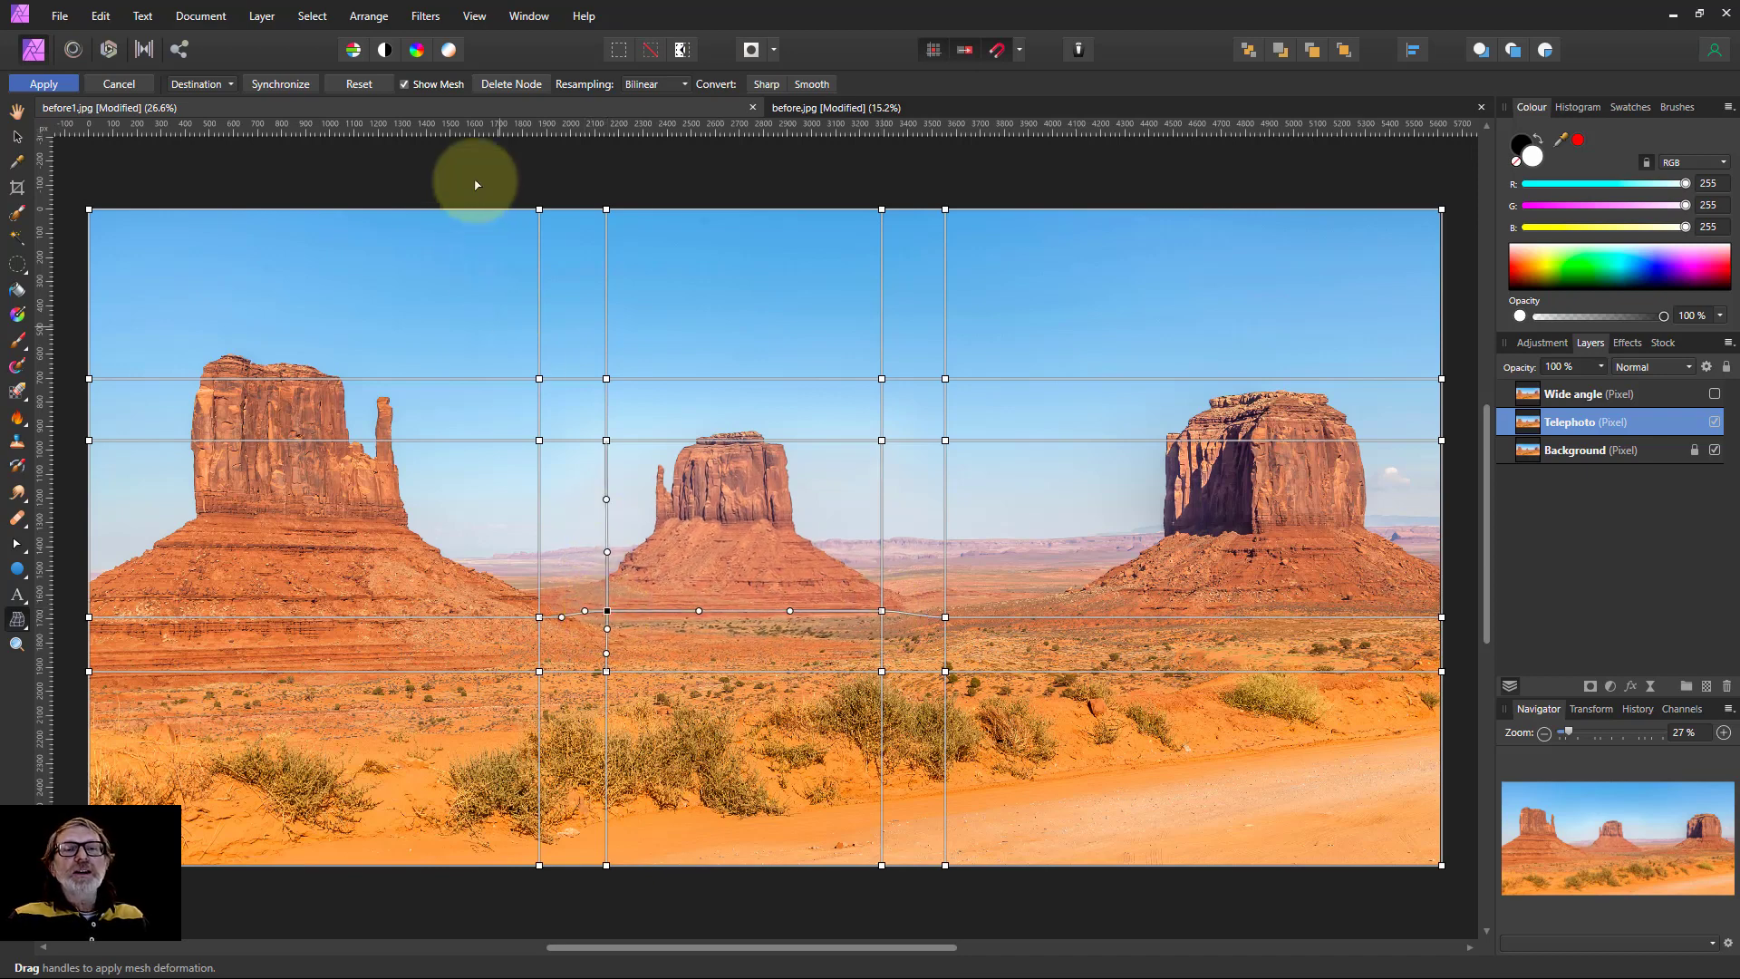
click(405, 84)
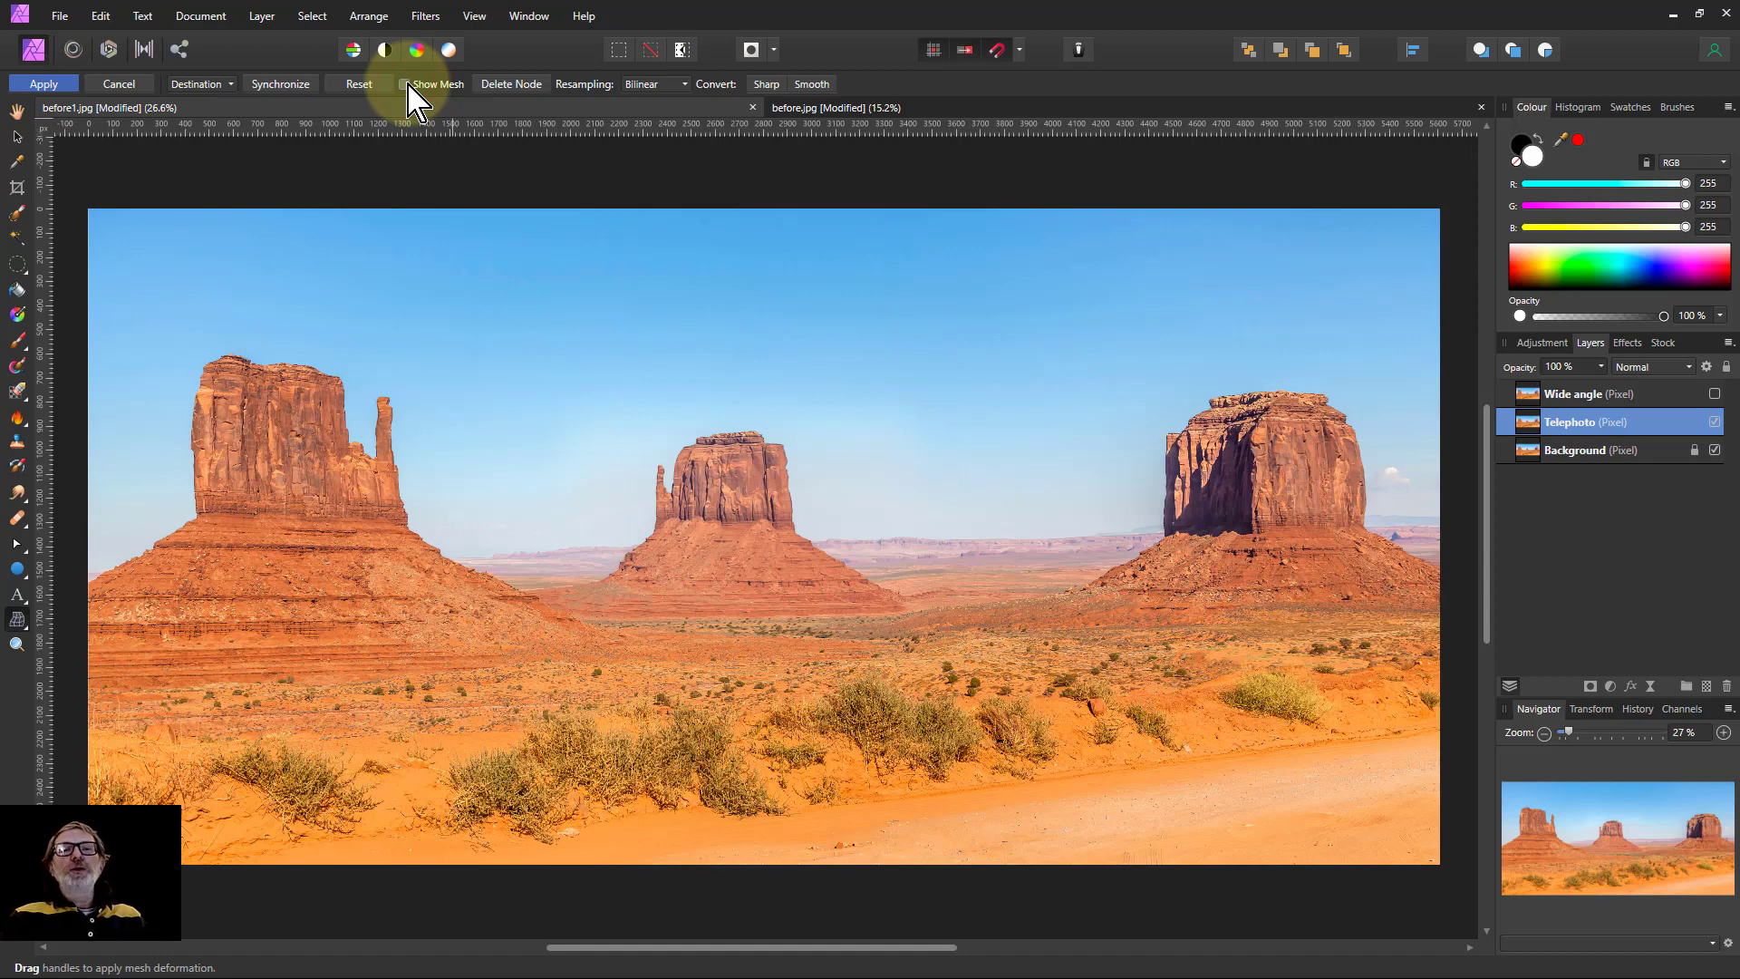
click(406, 84)
click(44, 83)
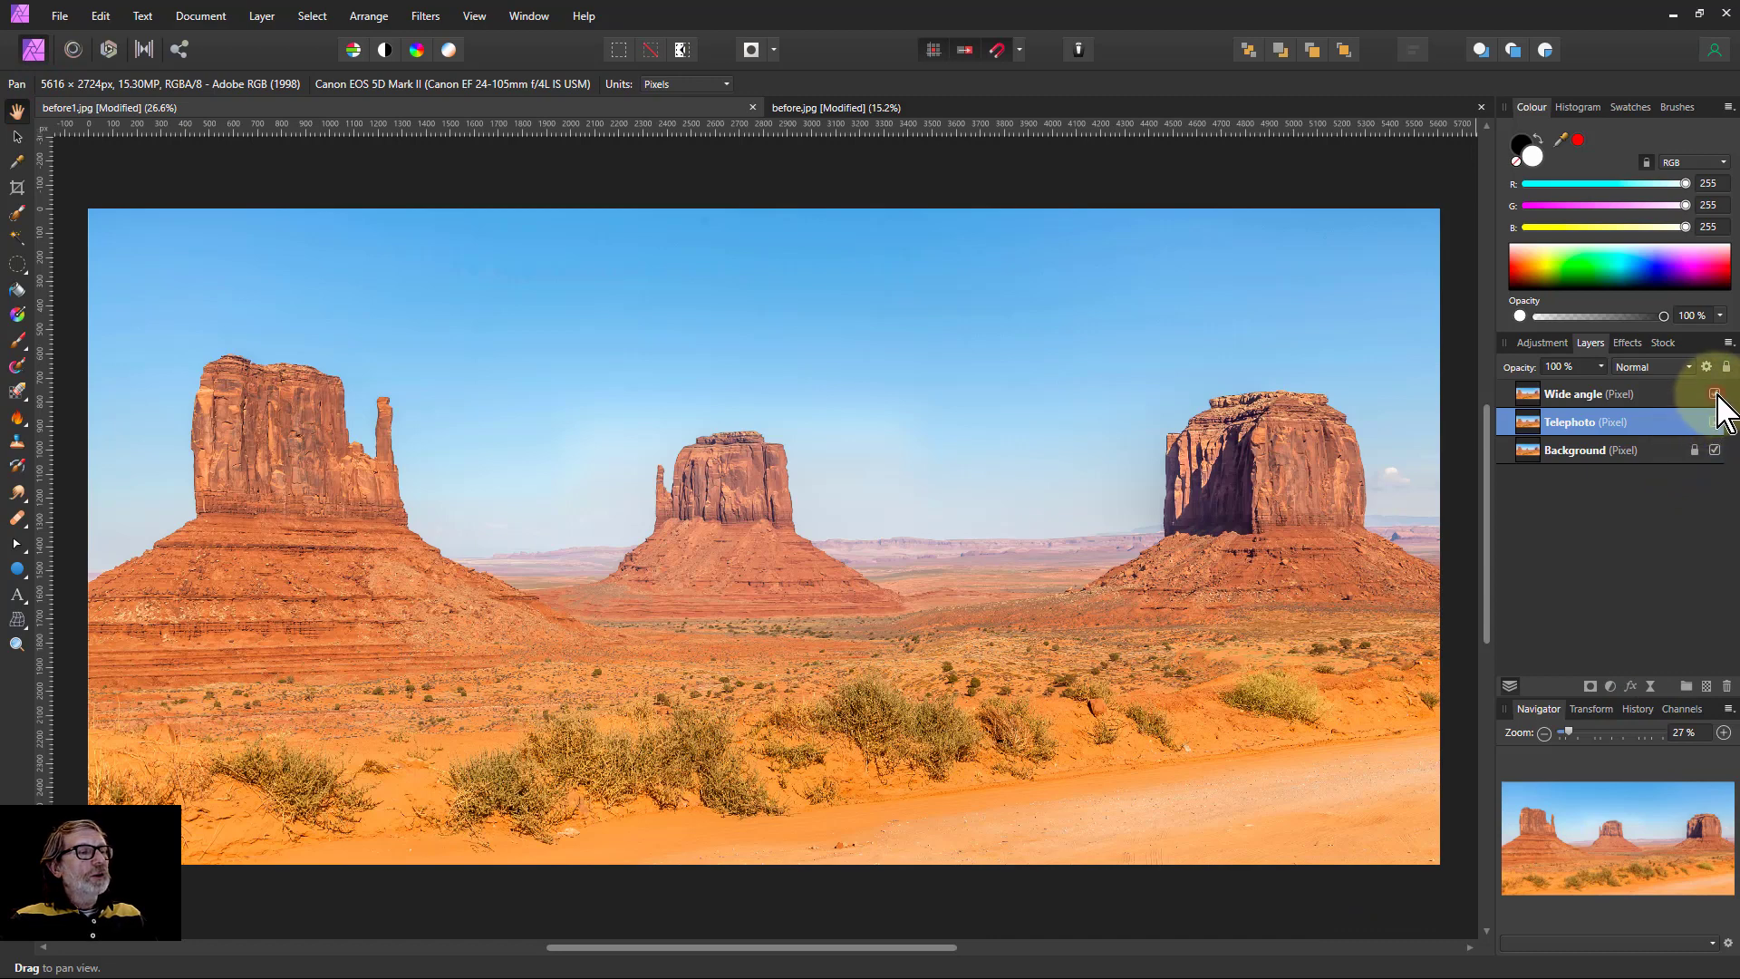
- Toggle the Wide angle layer on and off, then hide Telephoto to reveal the original Background
click(1715, 393)
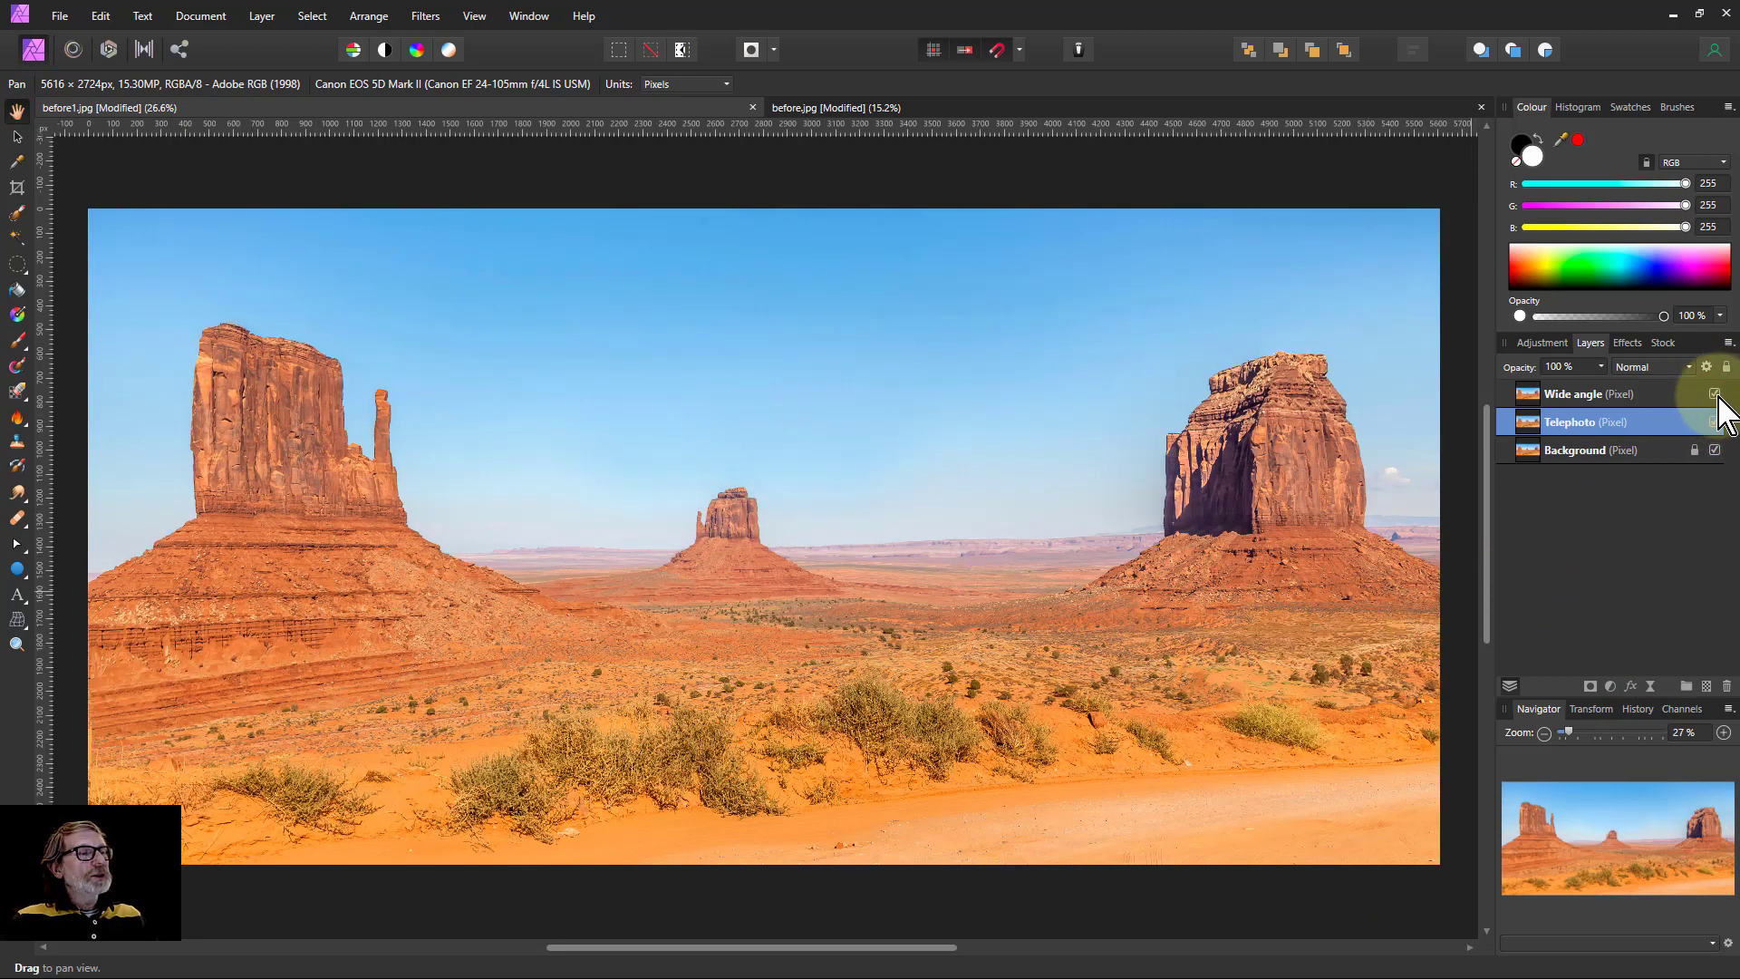
click(1715, 393)
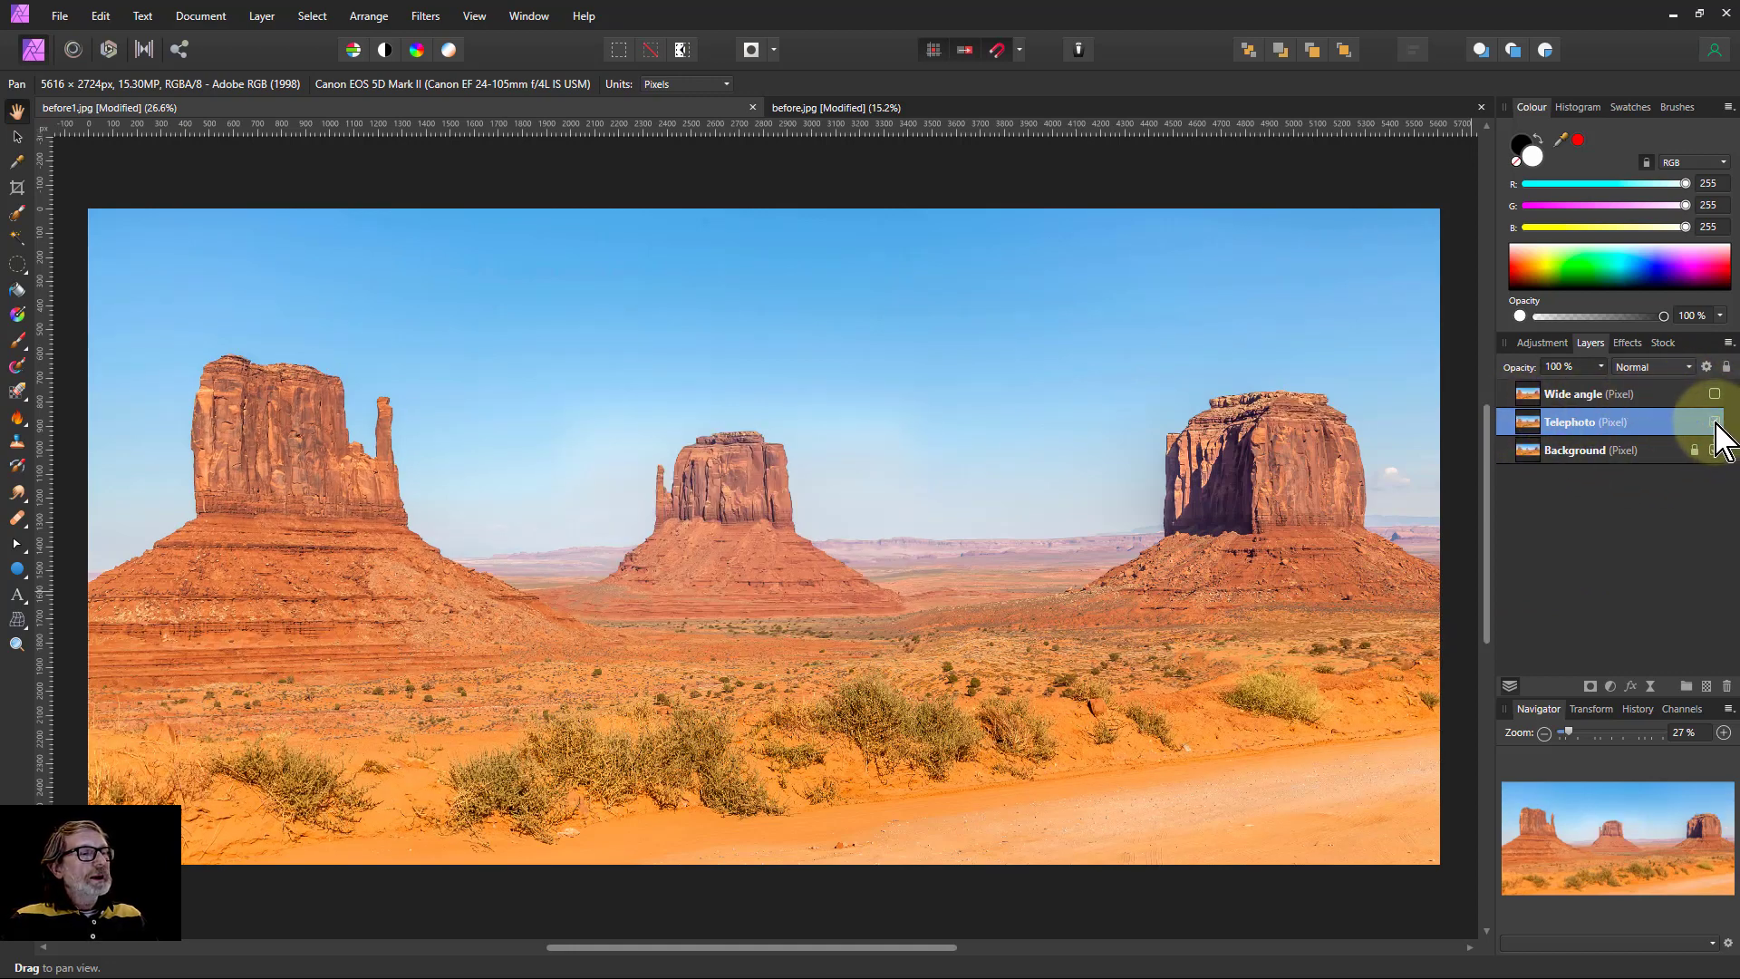
click(1715, 421)
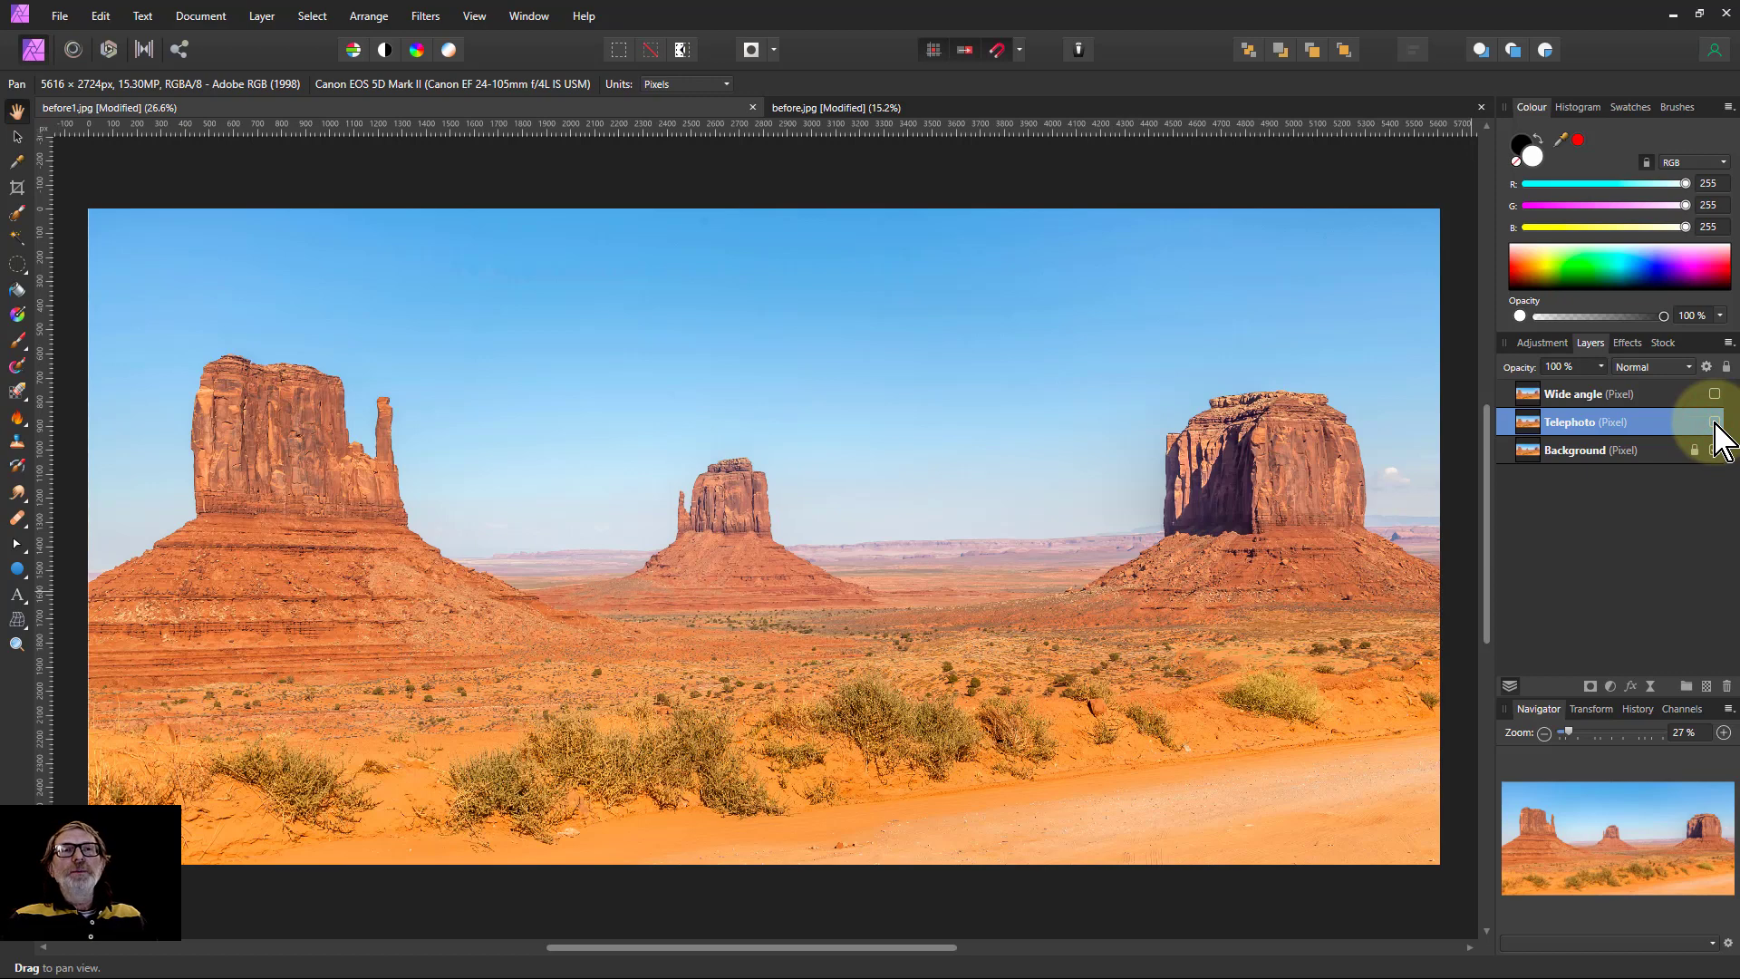